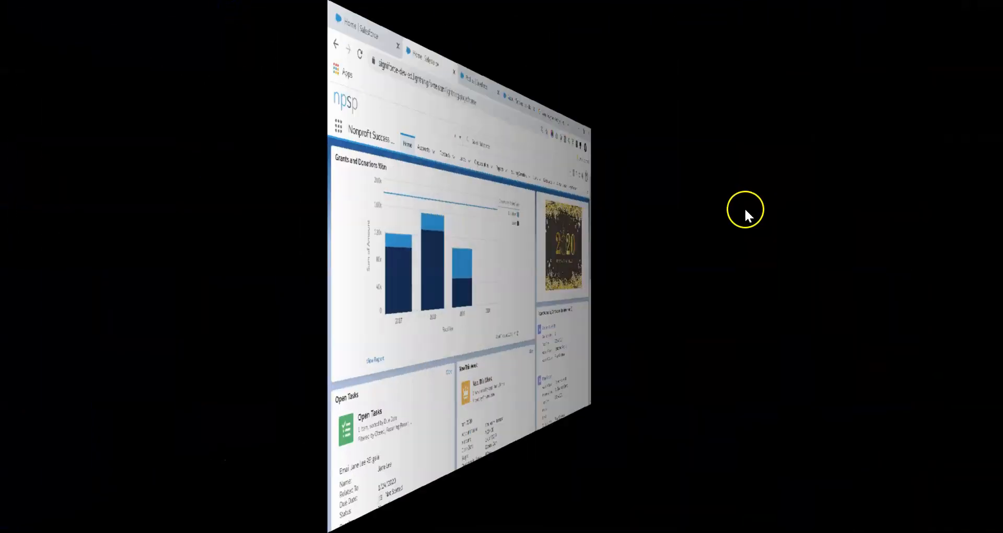
Step: Review the customized Nonprofit Success Pack home page and switch to the Sales app's home page
{"action": "scroll", "coordinate": [755, 209], "scroll_direction": "down", "scroll_amount": 4}
{"action": "scroll", "coordinate": [756, 212], "scroll_direction": "up", "scroll_amount": 6}
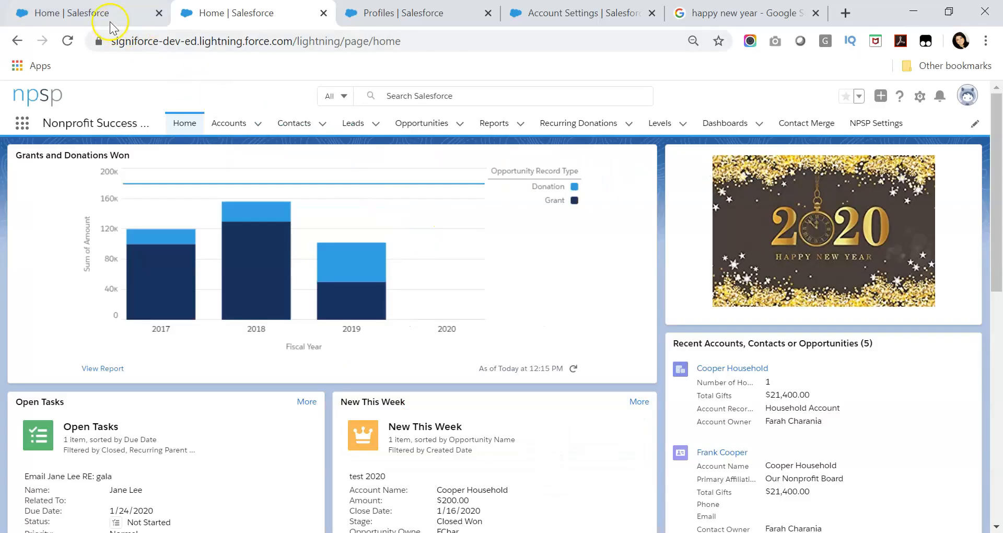
{"action": "left_click", "coordinate": [104, 14]}
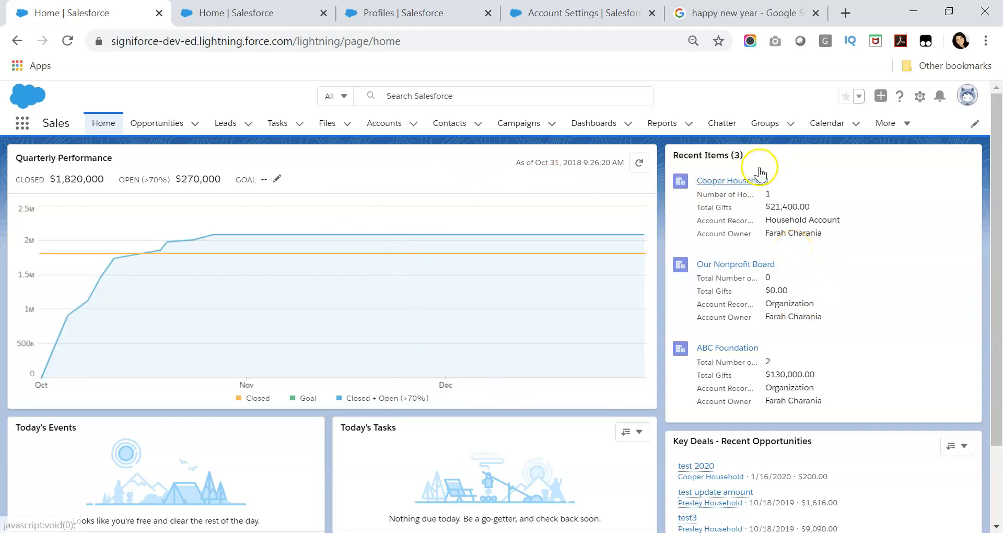
Step: Open the Sales home page in the page editor and return to the home page without making edits
{"action": "left_click", "coordinate": [922, 99]}
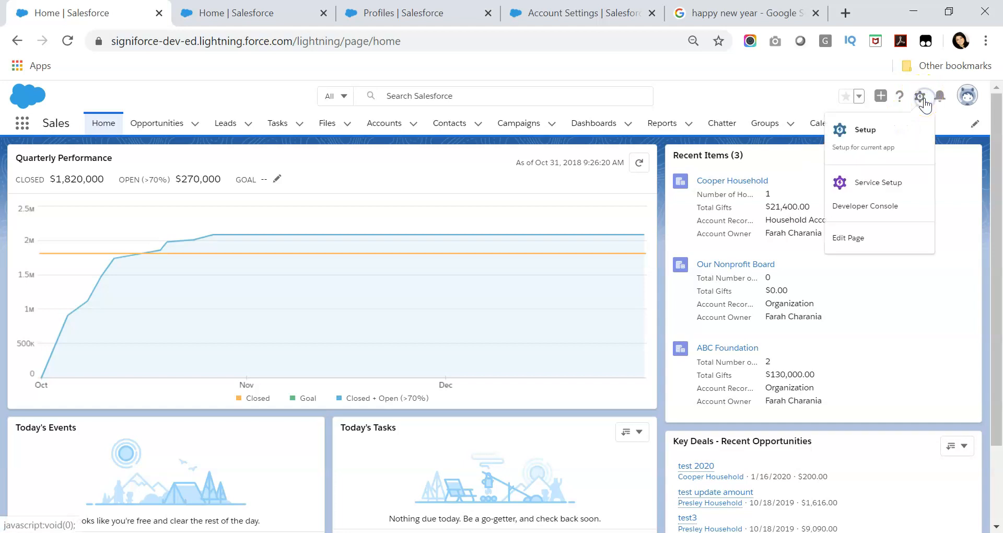
{"action": "left_click", "coordinate": [865, 239]}
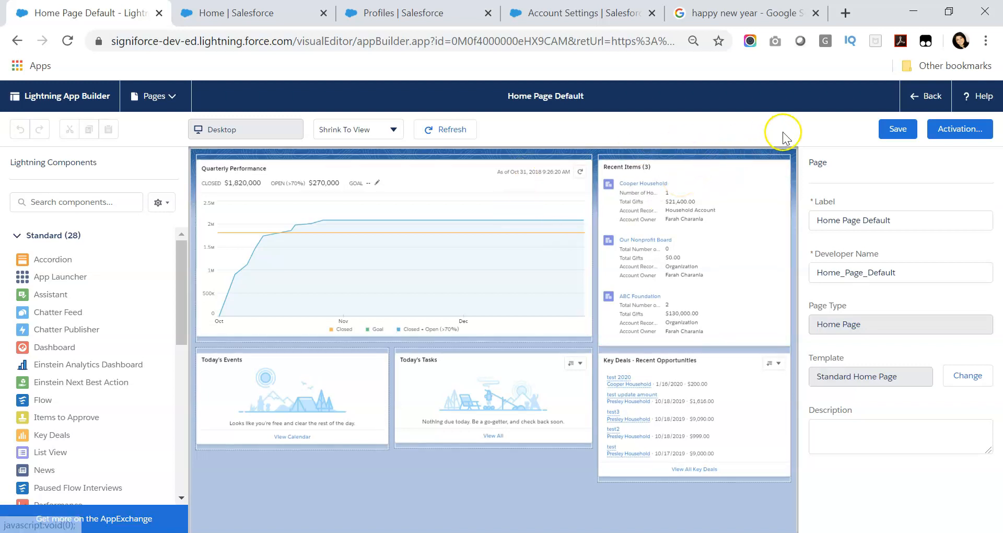
{"action": "left_click", "coordinate": [932, 99]}
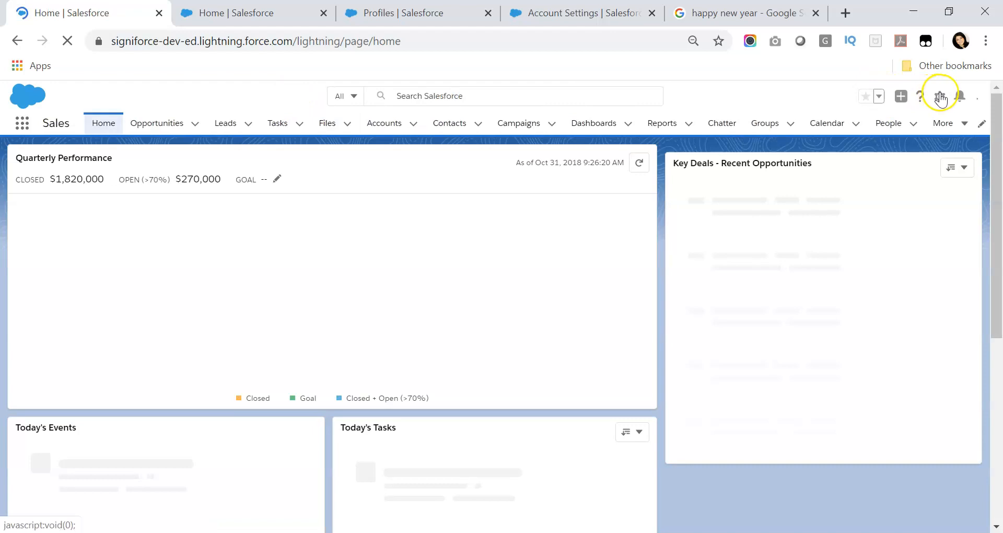
Step: Go to Setup and open the Lightning App Builder list of Lightning pages
{"action": "left_click", "coordinate": [920, 96]}
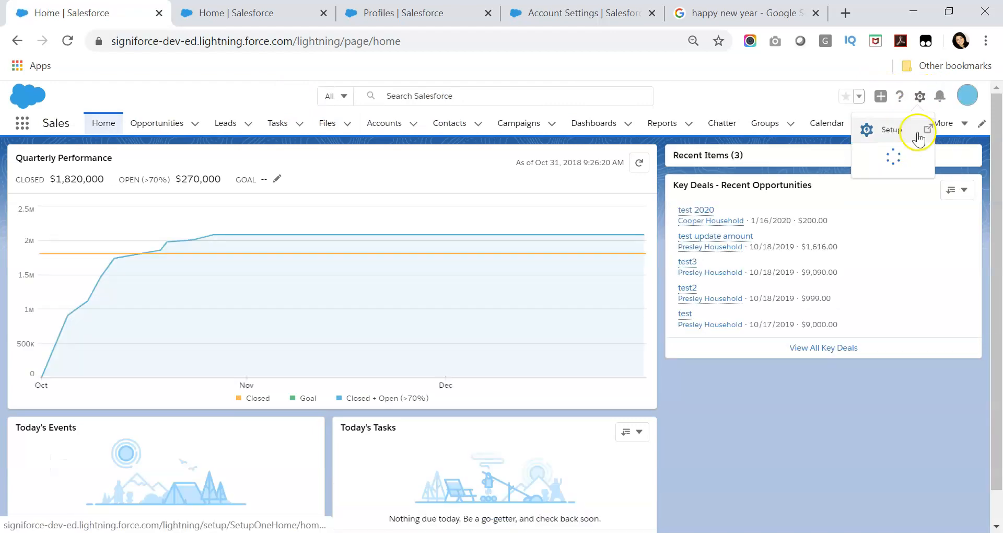
{"action": "left_click", "coordinate": [318, 16]}
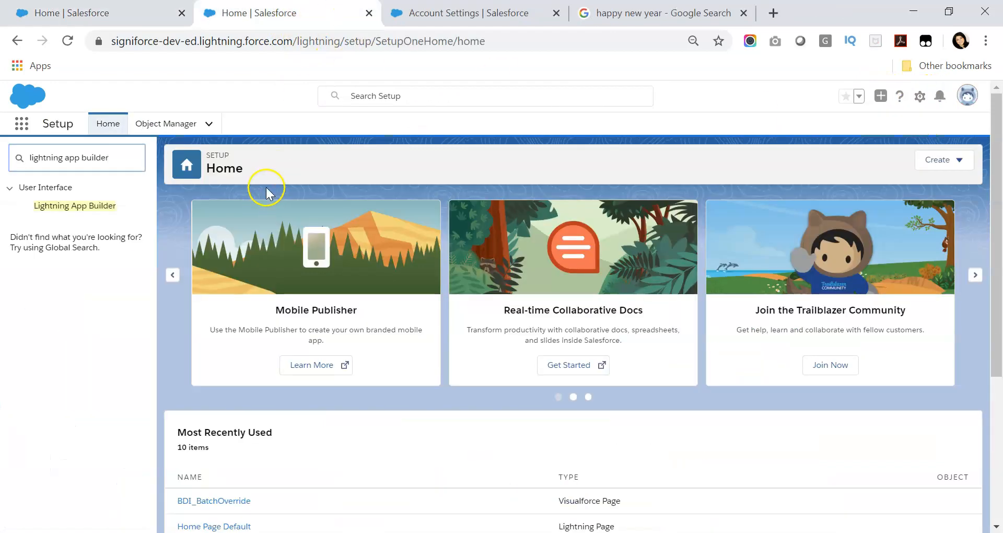
{"action": "left_click", "coordinate": [85, 207]}
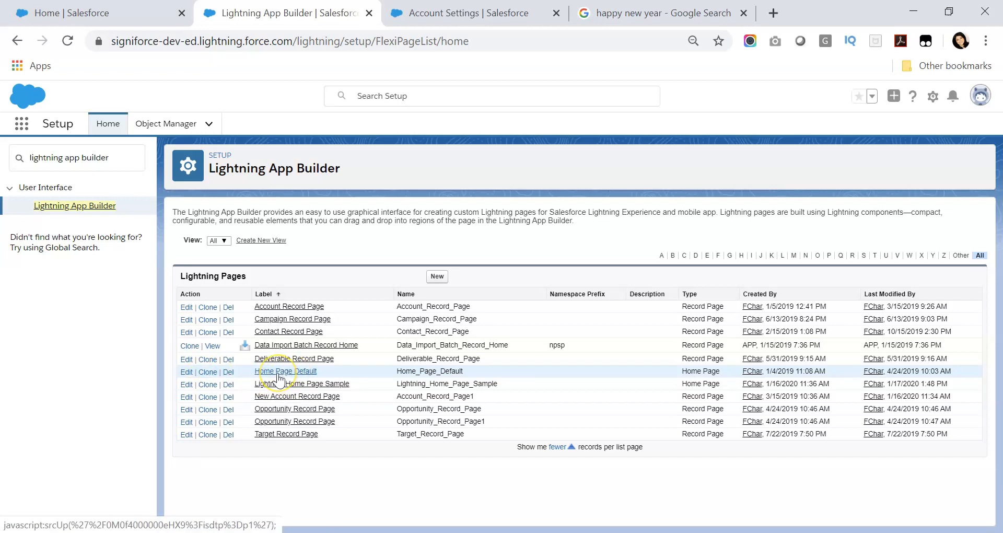
{"action": "left_click", "coordinate": [437, 278]}
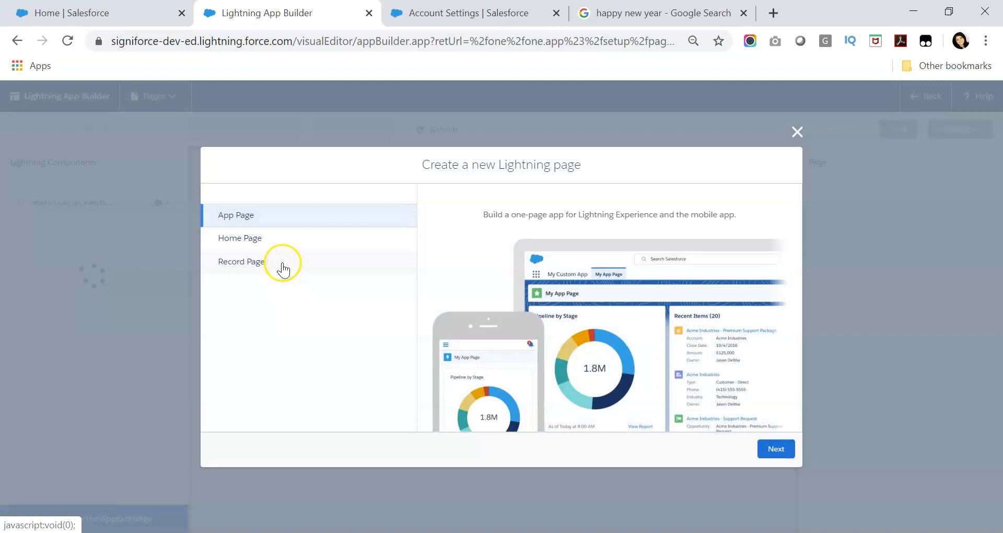
{"action": "left_click", "coordinate": [382, 238]}
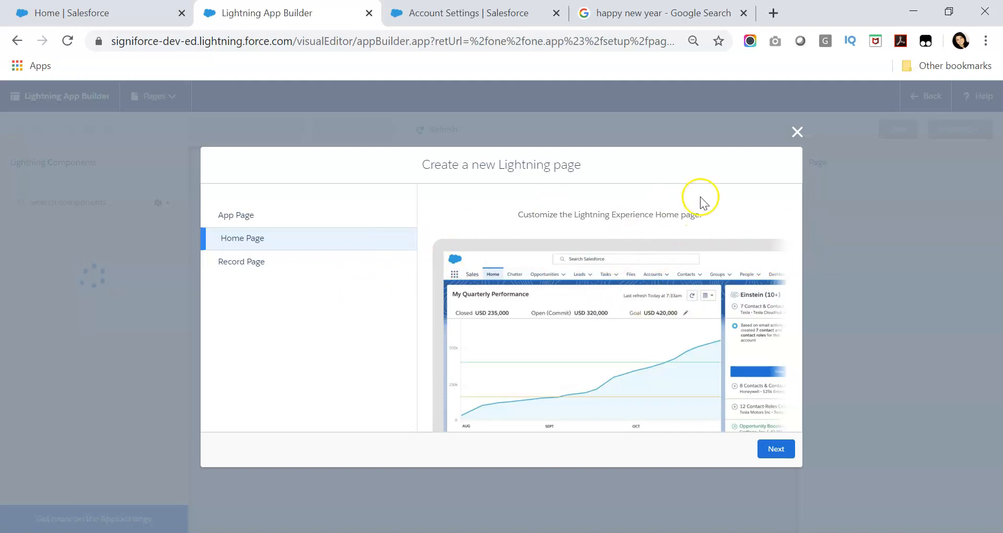
{"action": "left_click", "coordinate": [797, 131]}
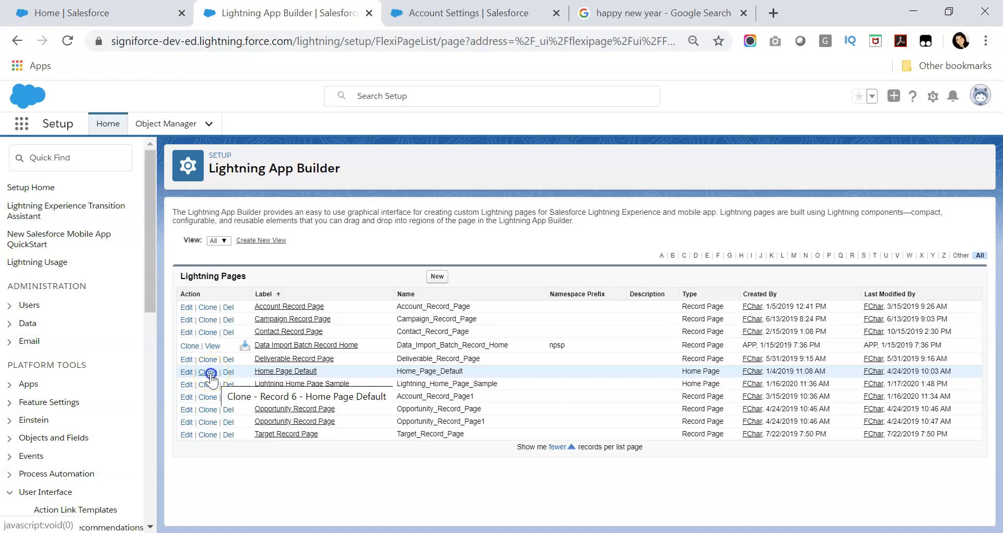
Step: Clone the Home Page Default Lightning page and label the copy Sales App Homepage
{"action": "left_click", "coordinate": [210, 374]}
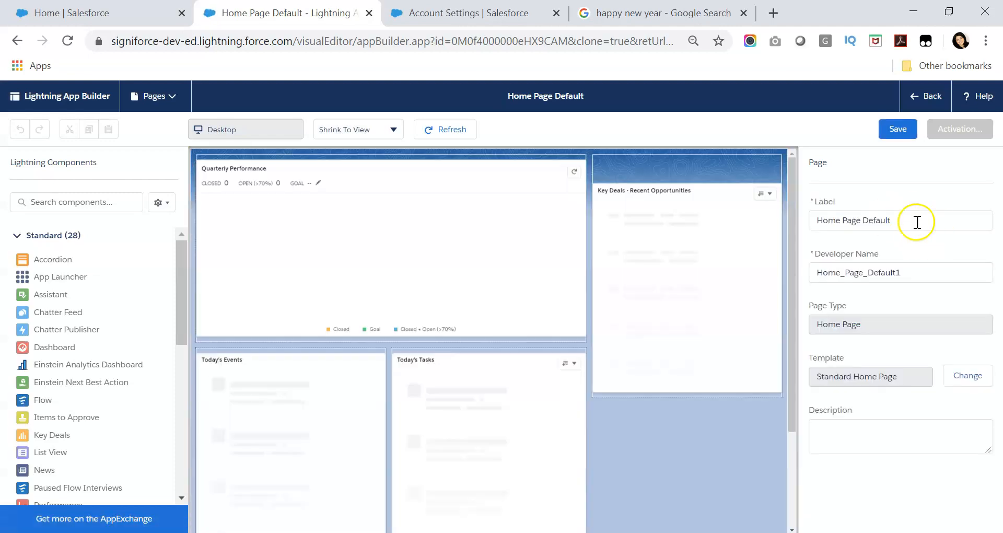
{"action": "left_click", "coordinate": [915, 220]}
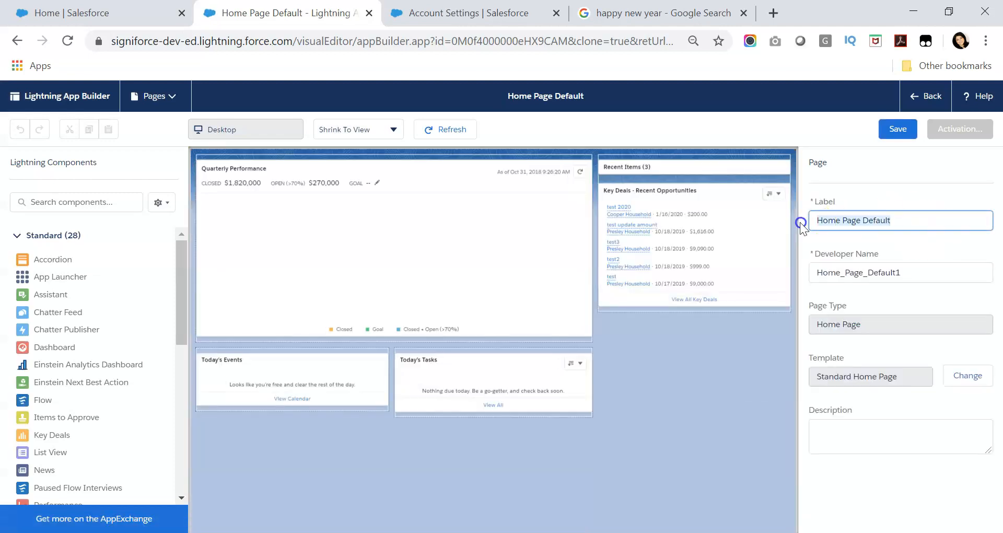
{"action": "type", "text": "Sales App Homepage"}
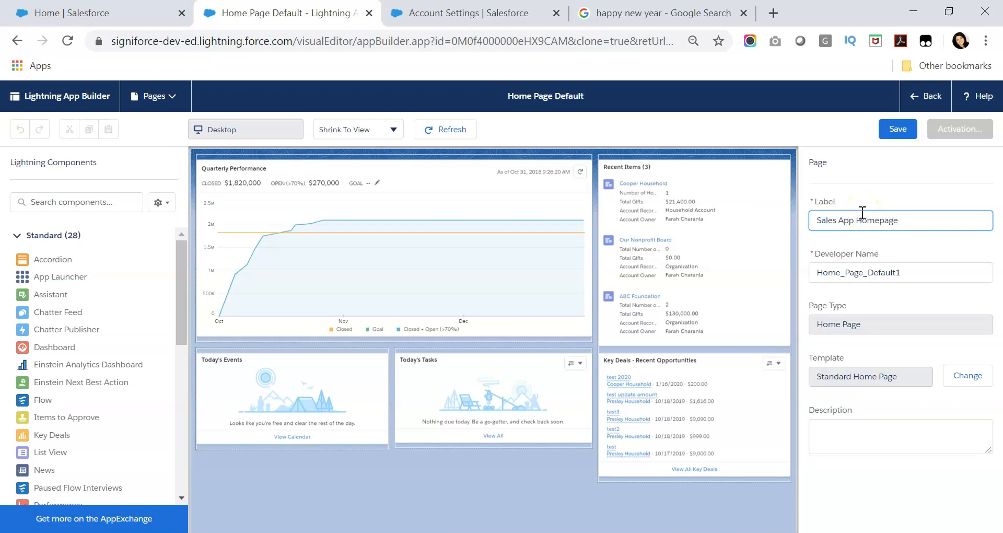
Step: Change the cloned page's developer name to Sales_App_HomePage_Default1
{"action": "left_click", "coordinate": [925, 274]}
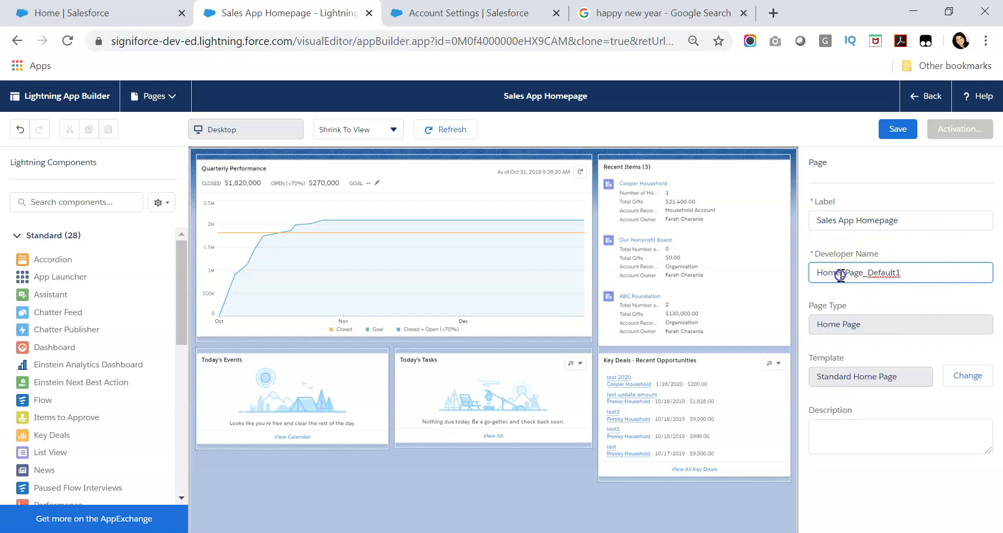
{"action": "type", "text": "Sales_App_"}
{"action": "left_click", "coordinate": [863, 273]}
{"action": "type", "text": "Home"}
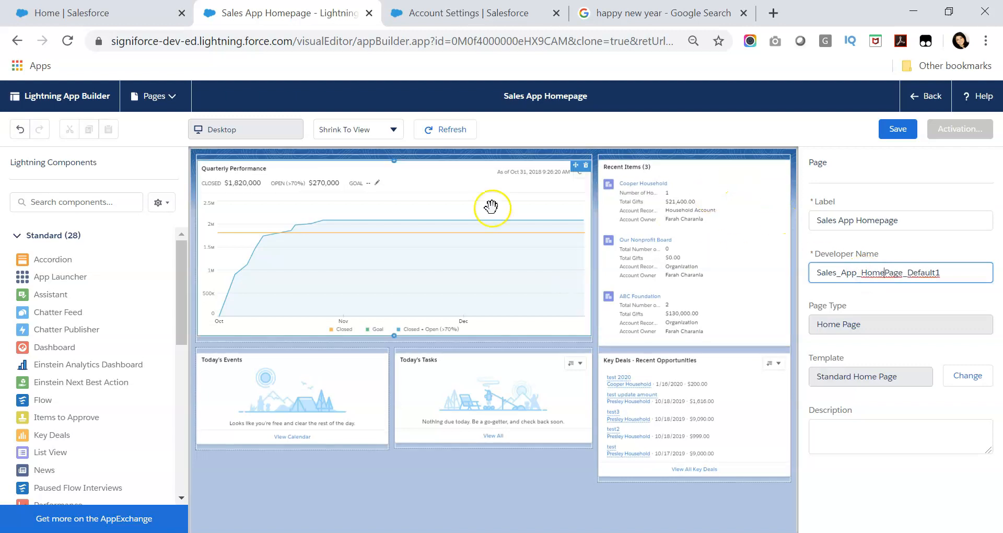
Step: Replace the Quarterly Performance component on the page with a Report Chart component
{"action": "left_click", "coordinate": [428, 295]}
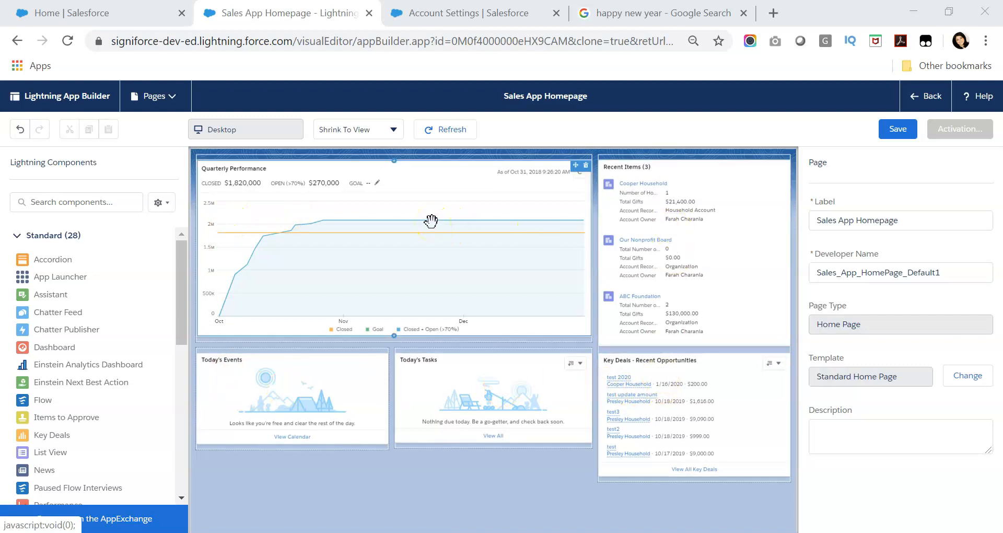
{"action": "left_click", "coordinate": [392, 298]}
{"action": "left_click", "coordinate": [402, 182]}
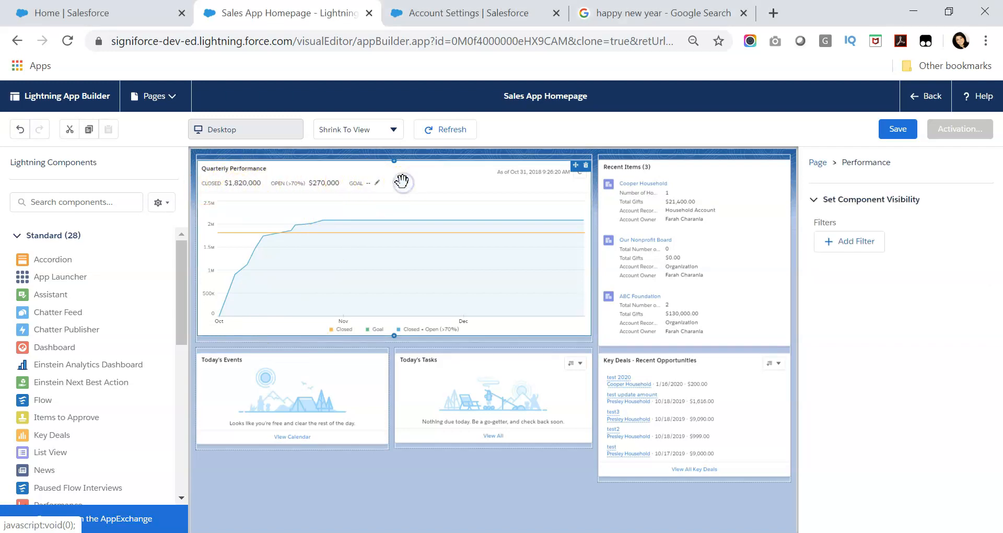
{"action": "left_click", "coordinate": [409, 179]}
{"action": "left_click", "coordinate": [586, 167]}
{"action": "left_click_drag", "start_coordinate": [180, 287], "coordinate": [182, 365]}
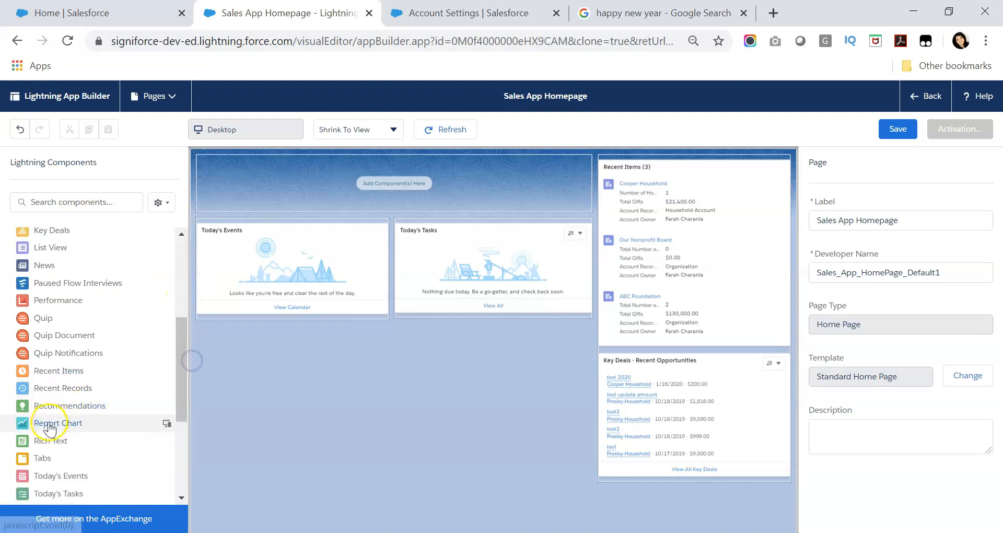
{"action": "left_click_drag", "start_coordinate": [48, 423], "coordinate": [339, 185]}
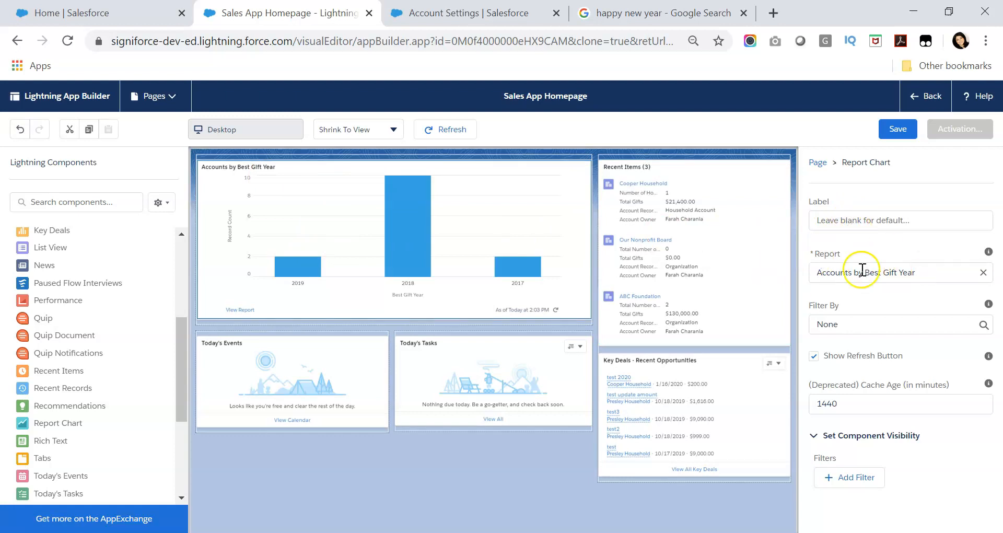
Step: Set the report chart's source report to All Won Donations and Grants
{"action": "left_click", "coordinate": [858, 273]}
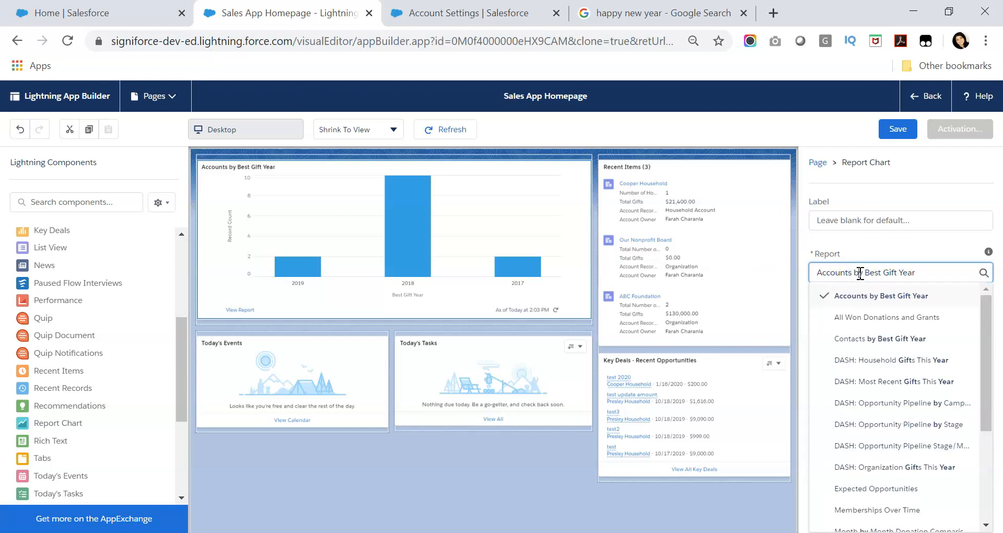
{"action": "scroll", "coordinate": [904, 399], "scroll_direction": "down", "scroll_amount": 3}
{"action": "scroll", "coordinate": [904, 400], "scroll_direction": "up", "scroll_amount": 3}
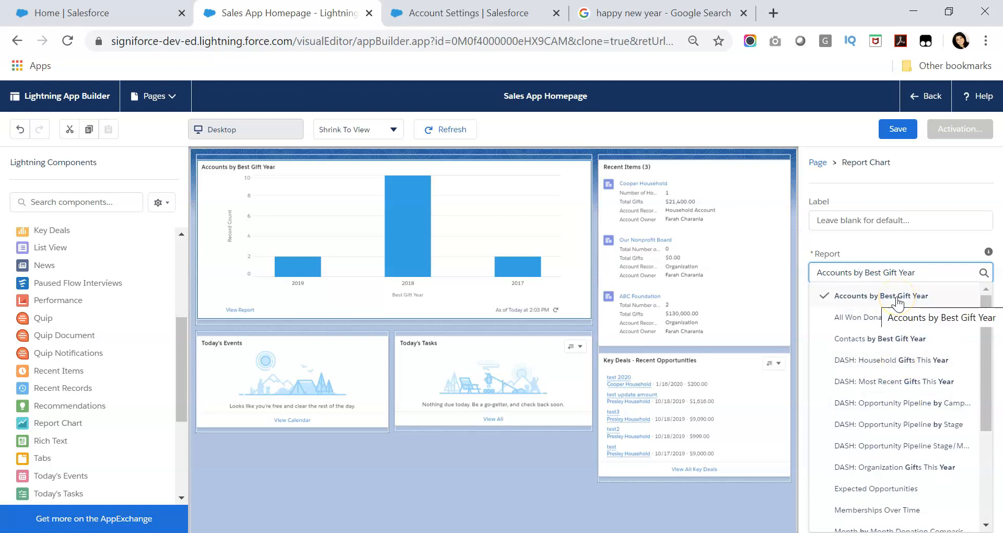
{"action": "scroll", "coordinate": [897, 308], "scroll_direction": "down", "scroll_amount": 3}
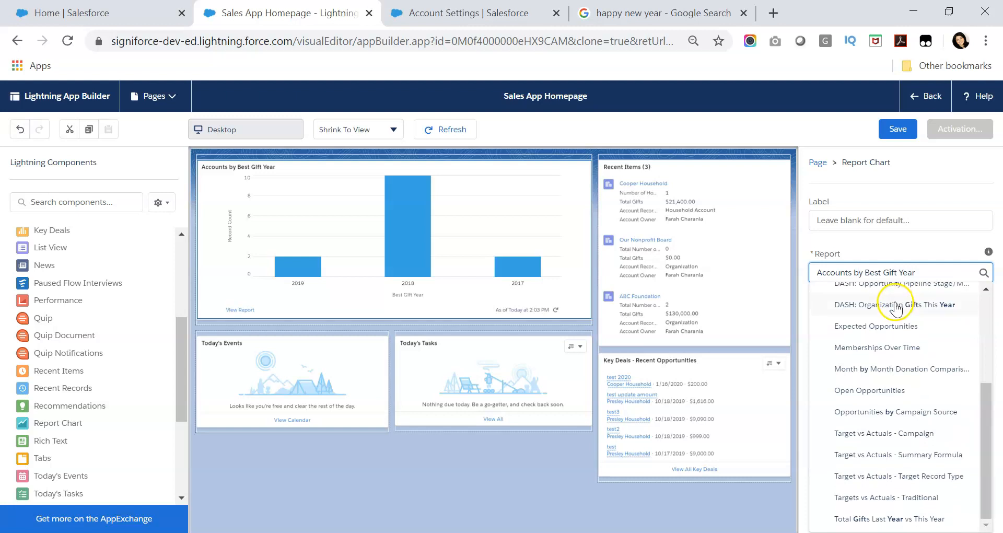
{"action": "scroll", "coordinate": [907, 327], "scroll_direction": "up", "scroll_amount": 3}
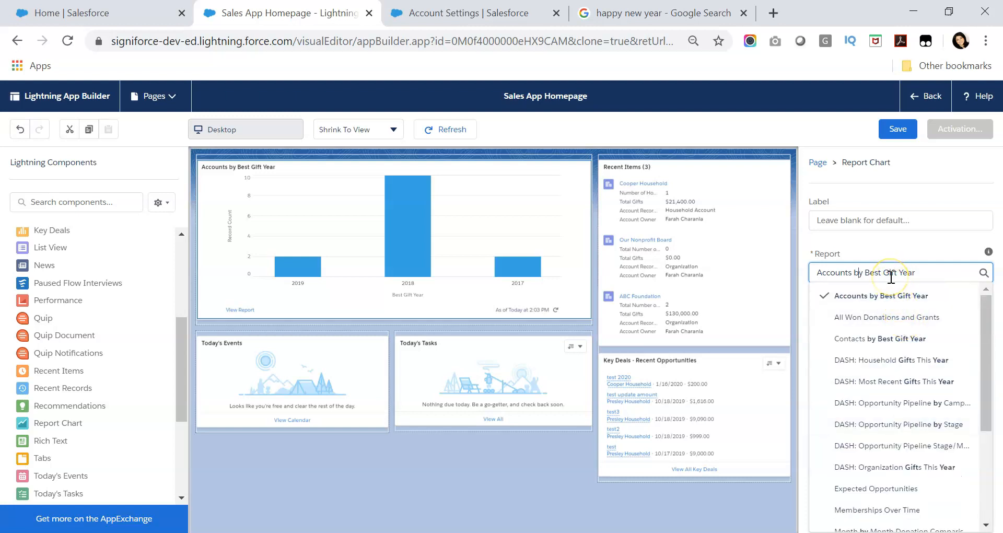
{"action": "left_click", "coordinate": [905, 320]}
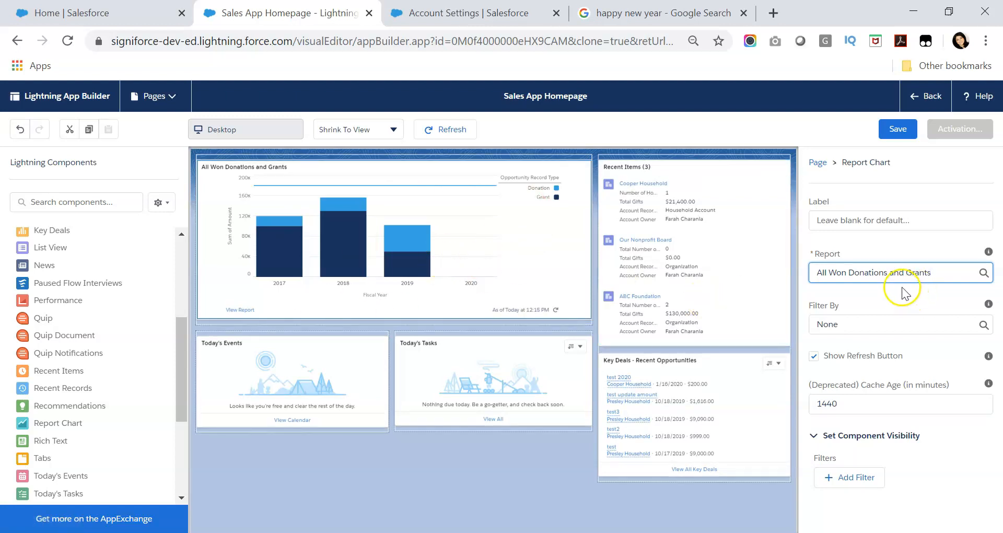
Step: Check the chart's Filter By options and save the page without activating it yet
{"action": "left_click", "coordinate": [859, 322]}
{"action": "left_click", "coordinate": [875, 300]}
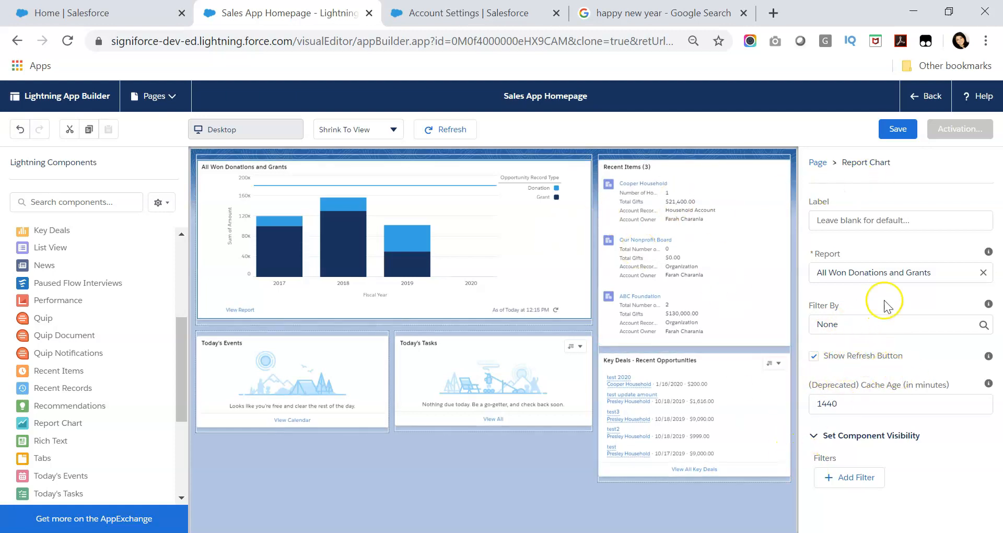
{"action": "left_click", "coordinate": [896, 130]}
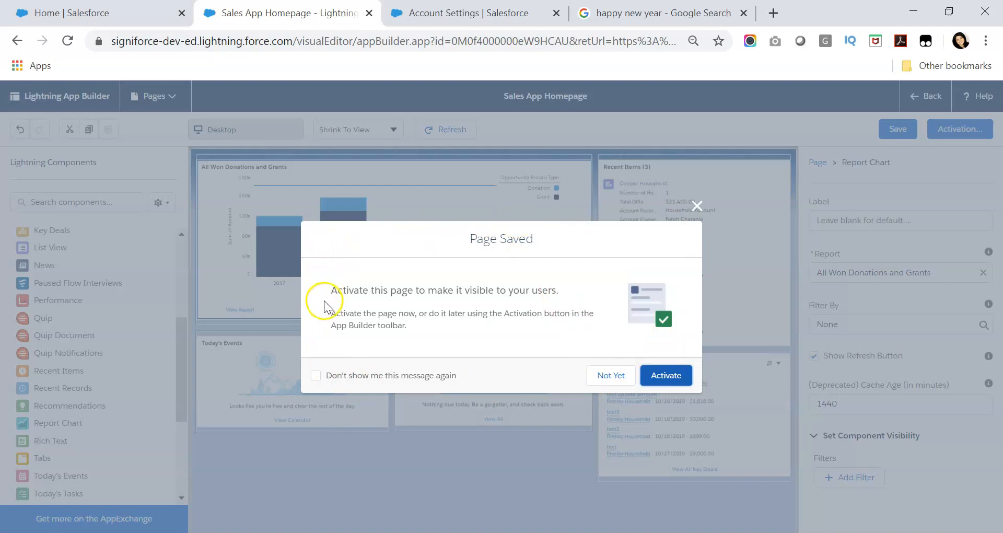
{"action": "left_click", "coordinate": [619, 376]}
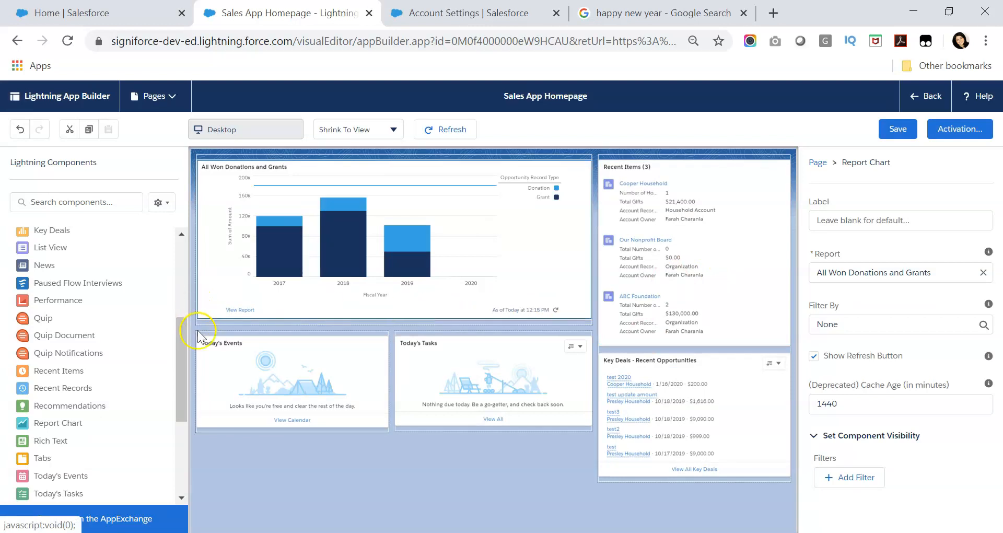
Step: Try a Dashboard component with the Development Analysis dashboard below the report chart, and delete it from the page
{"action": "left_click_drag", "start_coordinate": [179, 338], "coordinate": [176, 291]}
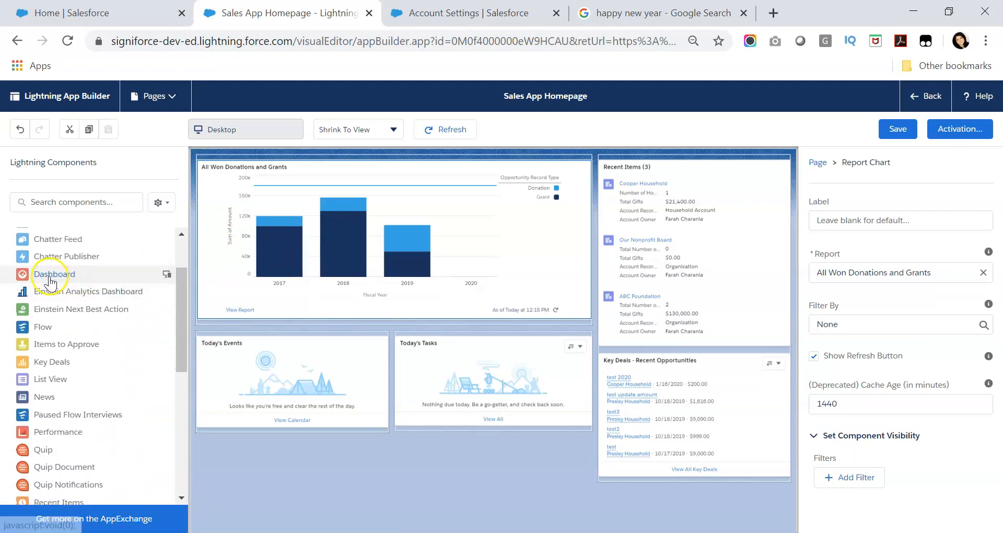
{"action": "left_click_drag", "start_coordinate": [50, 277], "coordinate": [269, 321]}
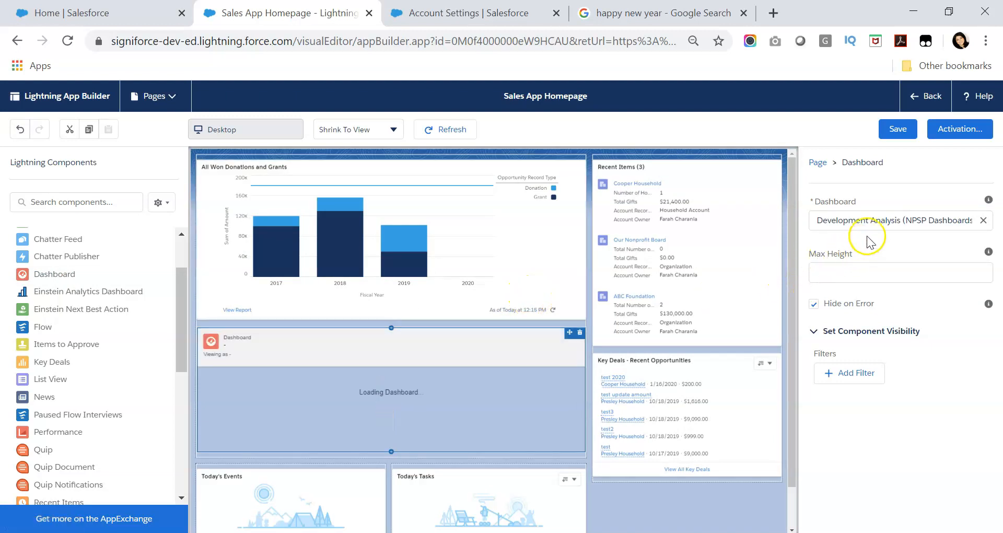
{"action": "scroll", "coordinate": [503, 359], "scroll_direction": "down", "scroll_amount": 2}
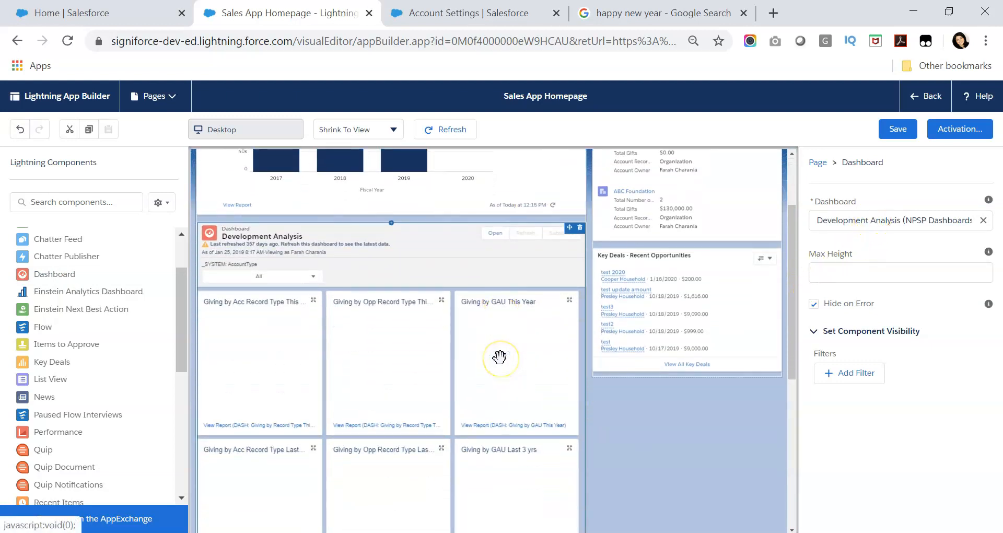
{"action": "scroll", "coordinate": [500, 357], "scroll_direction": "down", "scroll_amount": 3}
{"action": "scroll", "coordinate": [499, 357], "scroll_direction": "up", "scroll_amount": 5}
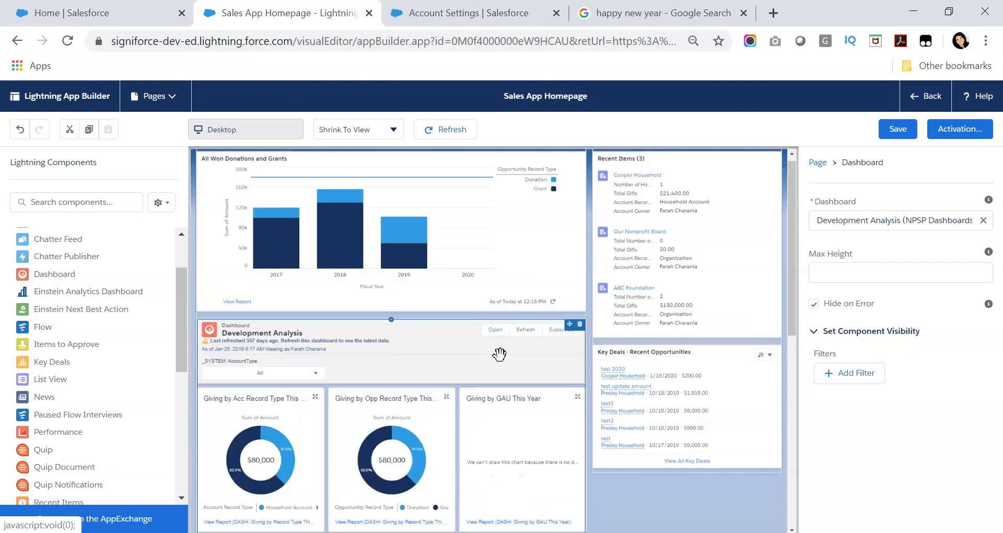
{"action": "left_click", "coordinate": [354, 252]}
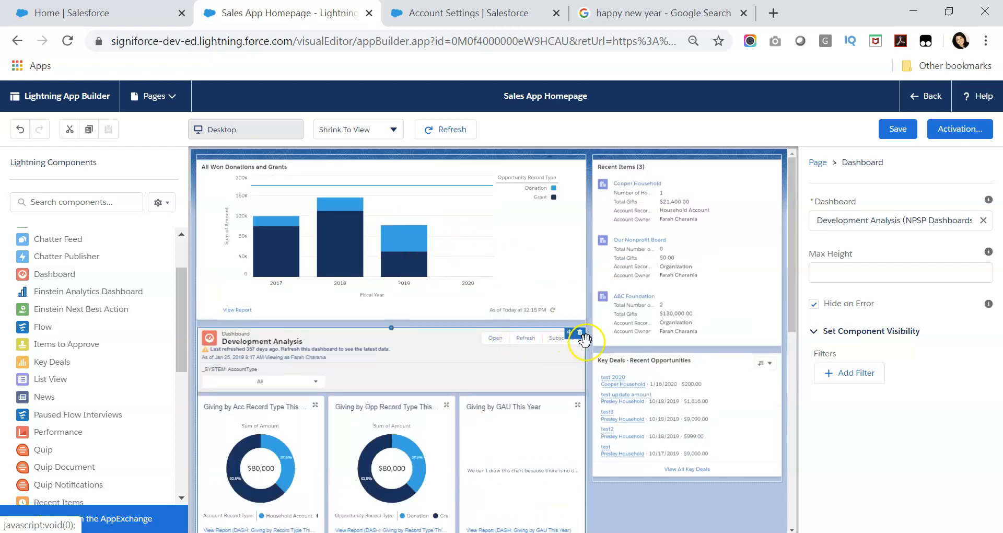
{"action": "left_click", "coordinate": [580, 334]}
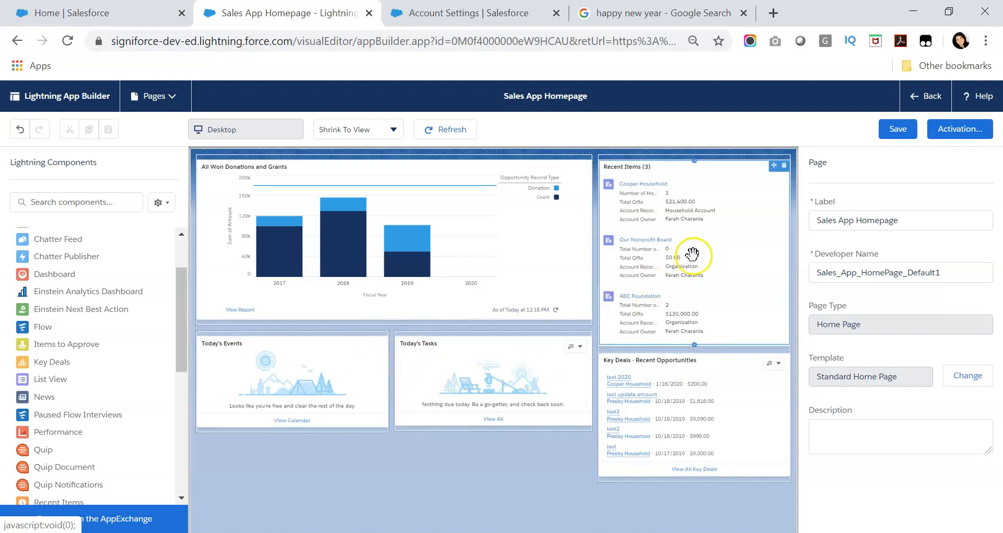
Step: Add the Contact and Opportunity objects to the Recent Items component alongside Account
{"action": "left_click", "coordinate": [712, 224]}
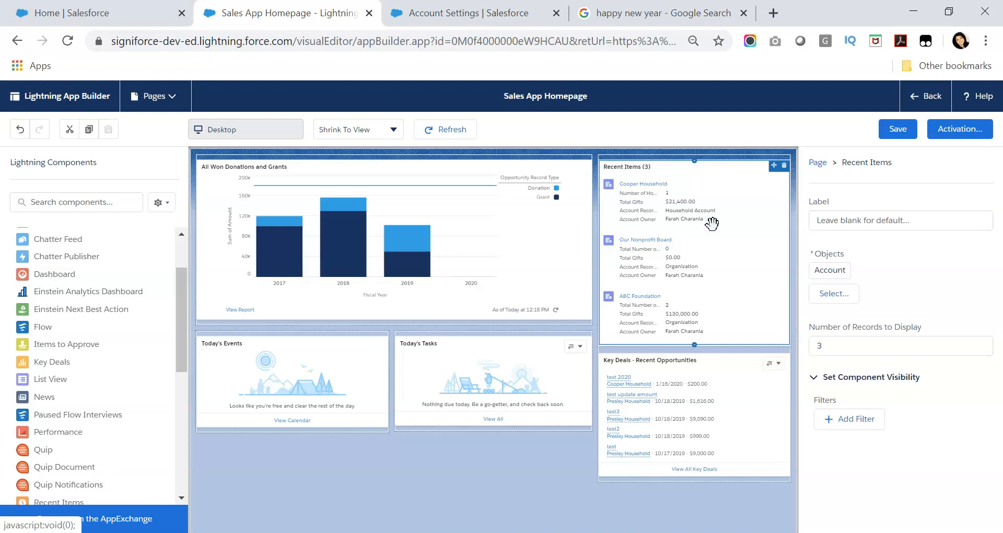
{"action": "left_click", "coordinate": [716, 221]}
{"action": "left_click", "coordinate": [716, 233]}
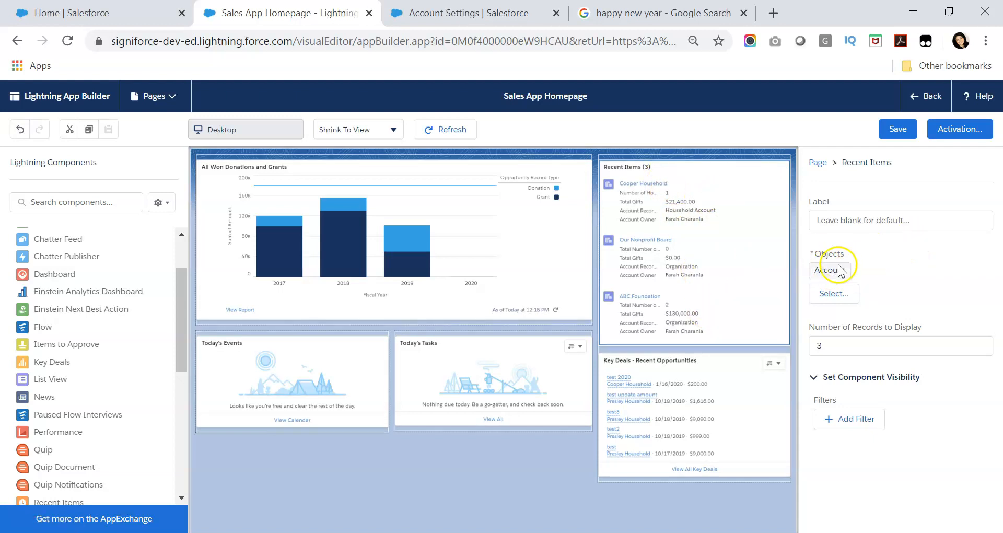
{"action": "left_click", "coordinate": [840, 295]}
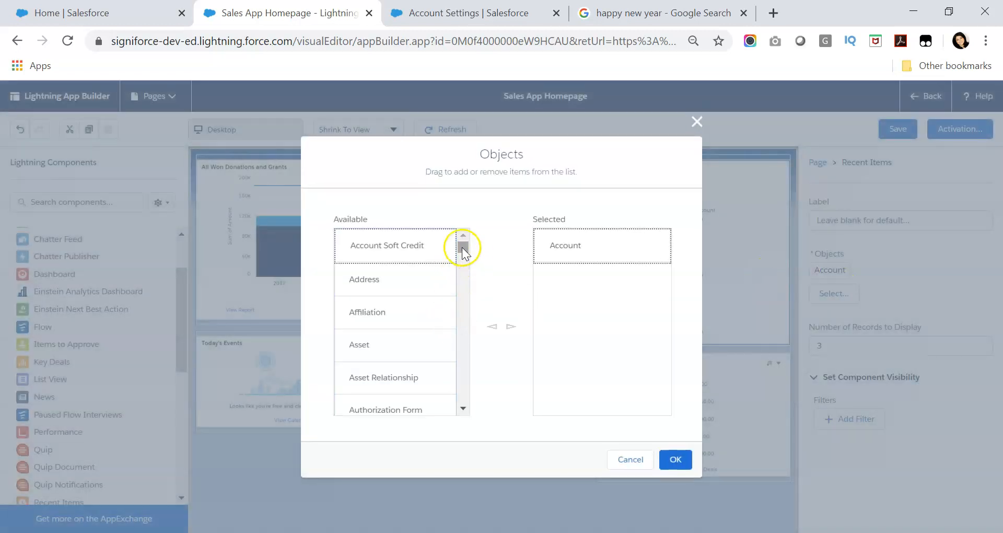
{"action": "left_click_drag", "start_coordinate": [462, 246], "coordinate": [462, 273]}
{"action": "left_click_drag", "start_coordinate": [407, 308], "coordinate": [611, 282]}
{"action": "left_click_drag", "start_coordinate": [461, 276], "coordinate": [470, 365]}
{"action": "left_click_drag", "start_coordinate": [416, 279], "coordinate": [578, 322]}
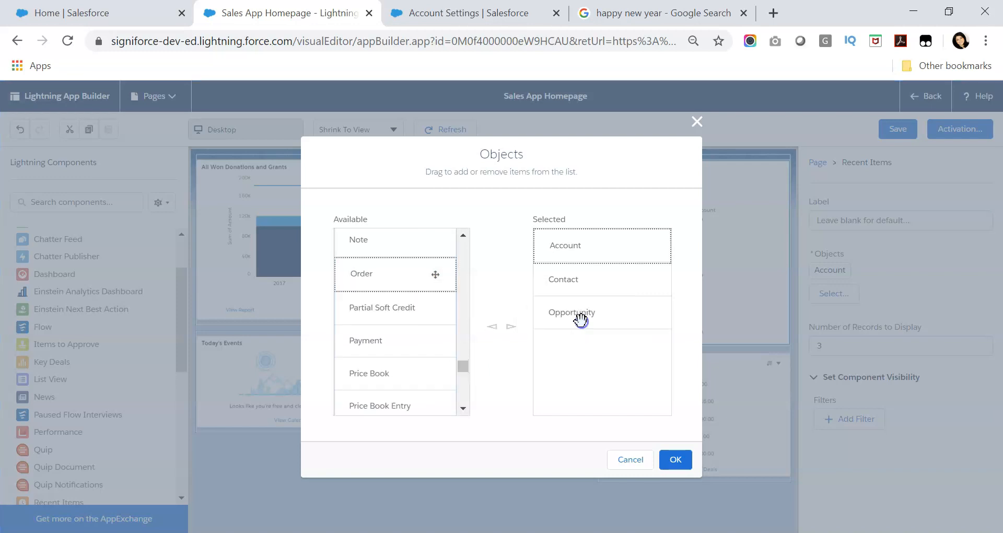
{"action": "left_click", "coordinate": [677, 459]}
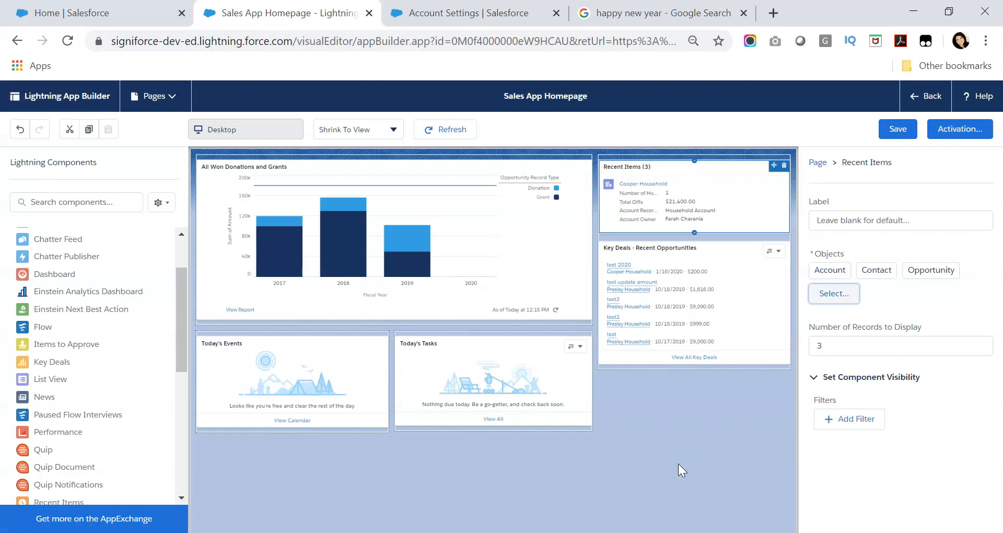
Step: Set the Recent Items component to display 5 records and label it Recent Accounts, Contacts, and Opportunities
{"action": "left_click", "coordinate": [842, 339]}
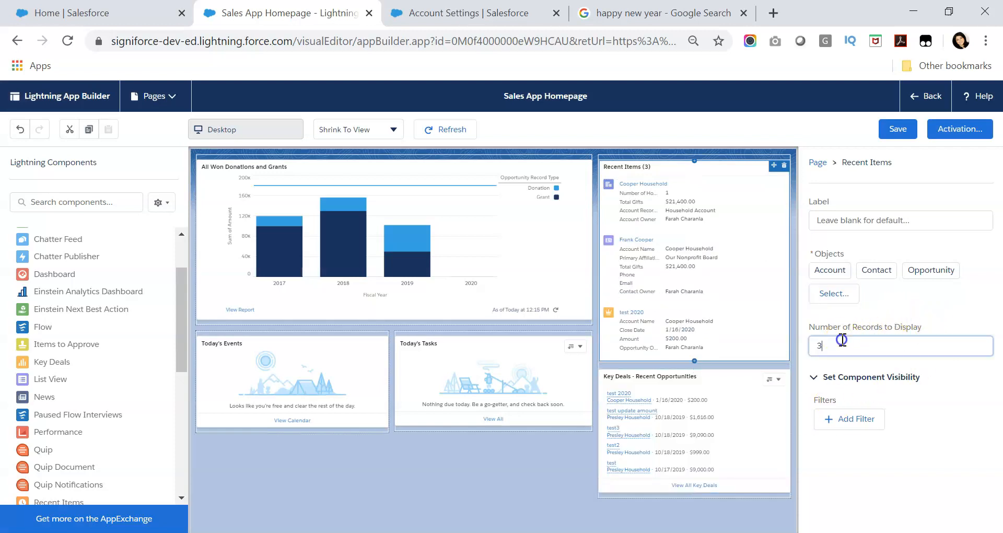
{"action": "left_click", "coordinate": [916, 306]}
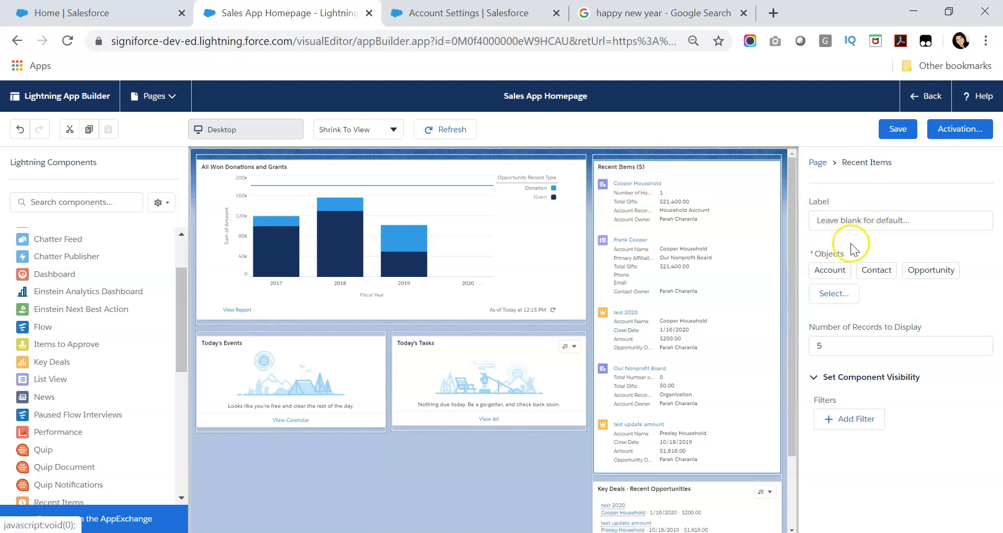
{"action": "left_click", "coordinate": [849, 220]}
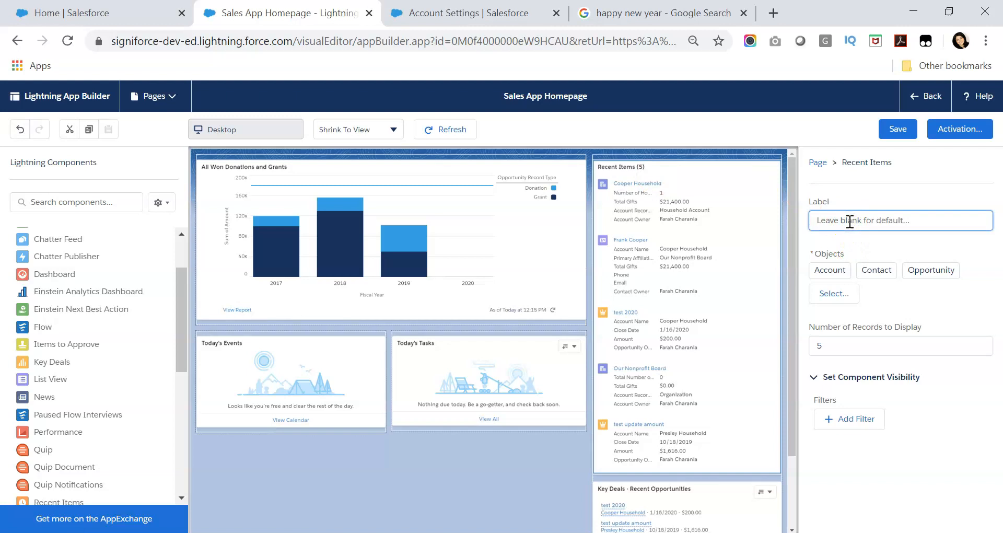
{"action": "type", "text": "Rec"}
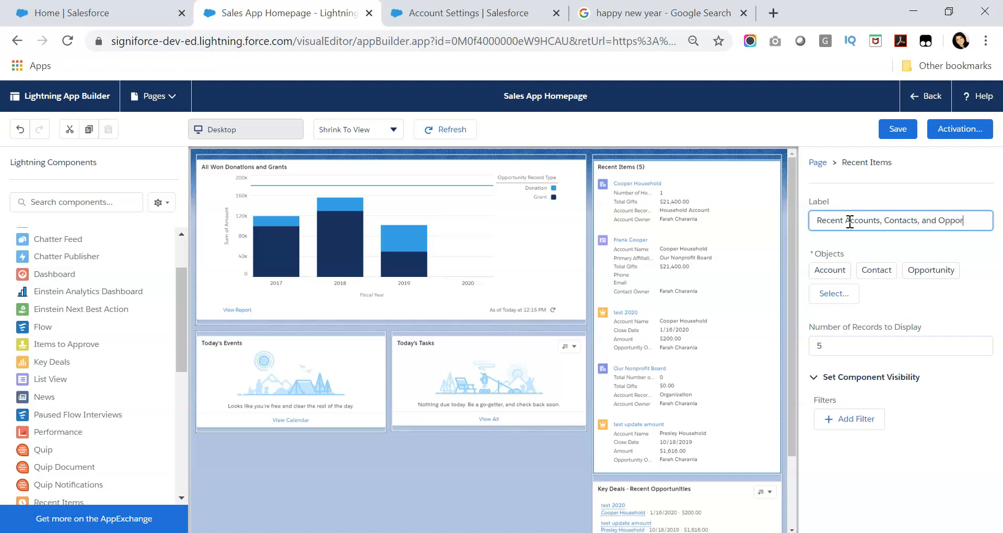
{"action": "type", "text": "ties"}
{"action": "left_click", "coordinate": [851, 187]}
{"action": "left_click", "coordinate": [640, 166]}
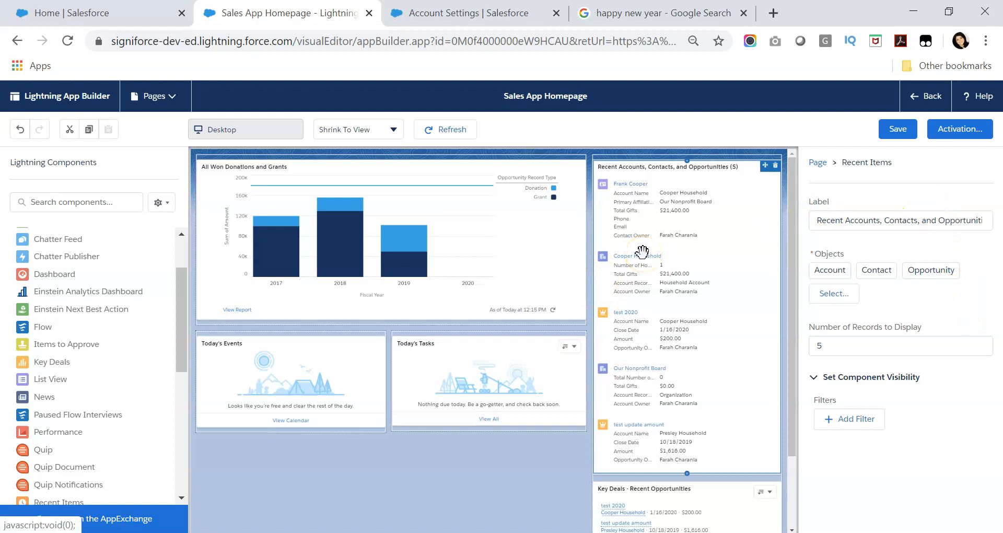
Step: Delete the Today's Tasks and Today's Events components from the page
{"action": "left_click", "coordinate": [271, 373]}
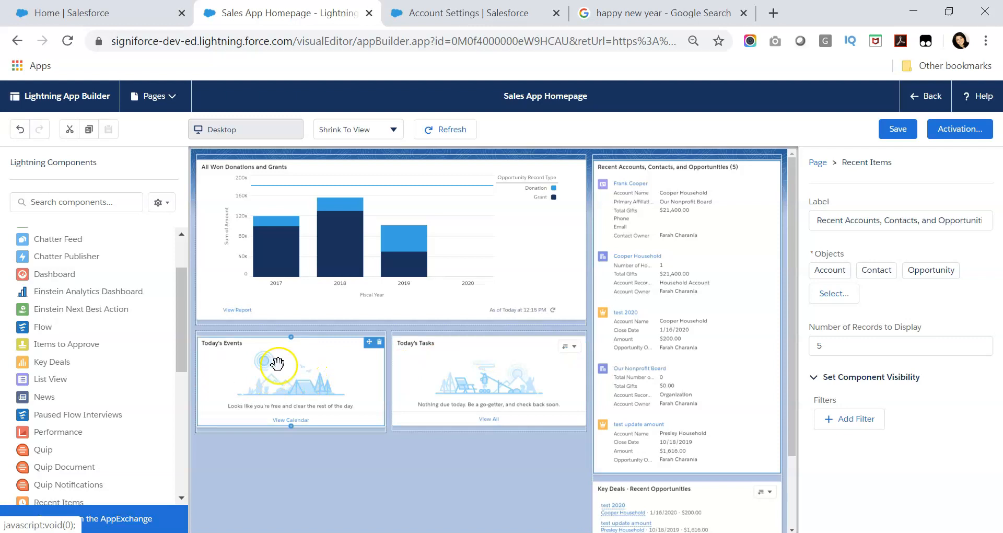
{"action": "left_click", "coordinate": [441, 359]}
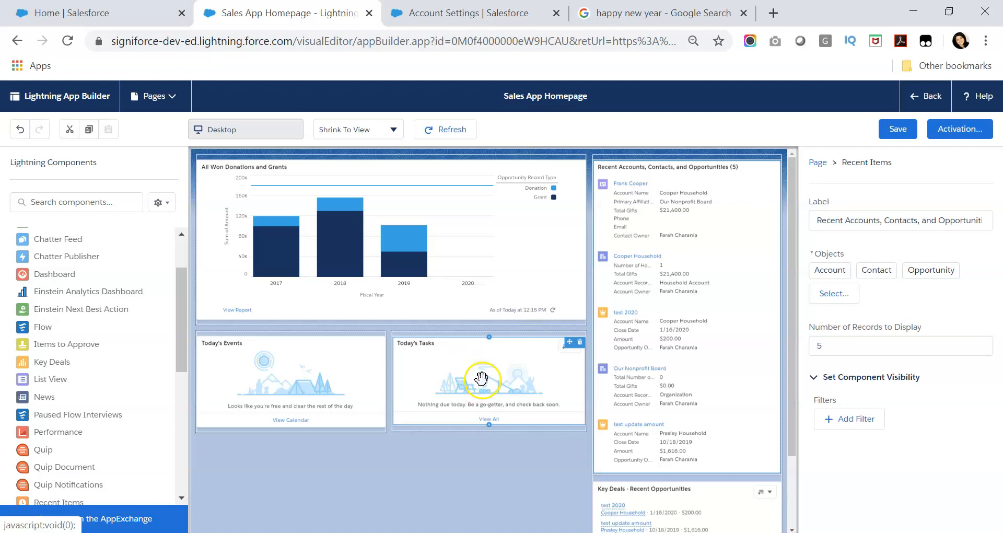
{"action": "left_click_drag", "start_coordinate": [481, 377], "coordinate": [468, 361]}
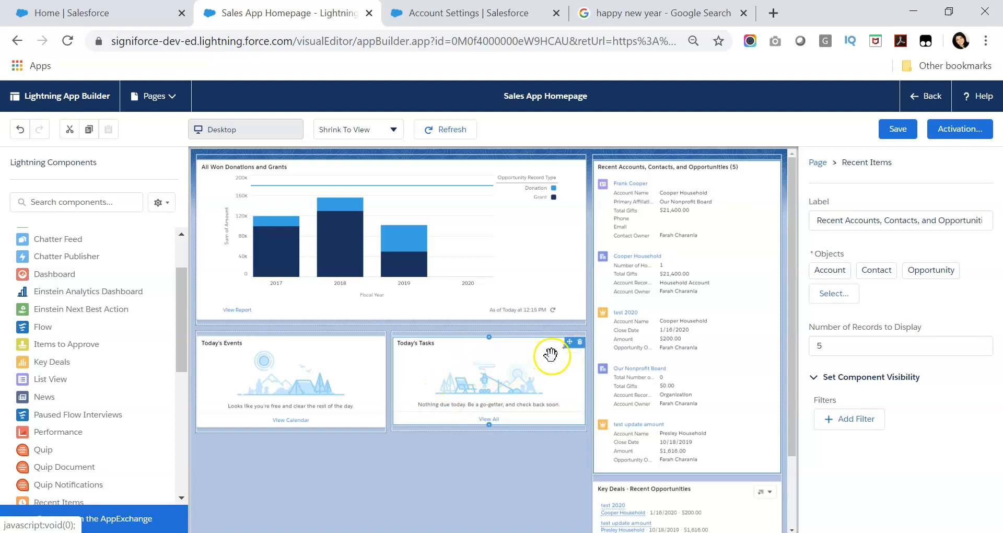
{"action": "left_click", "coordinate": [584, 345]}
{"action": "left_click", "coordinate": [358, 352]}
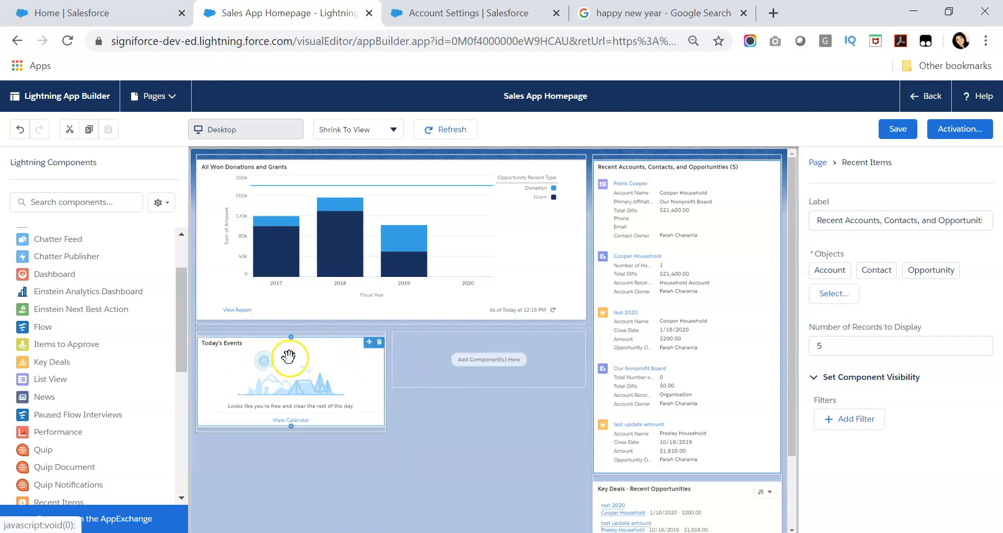
{"action": "left_click", "coordinate": [381, 344]}
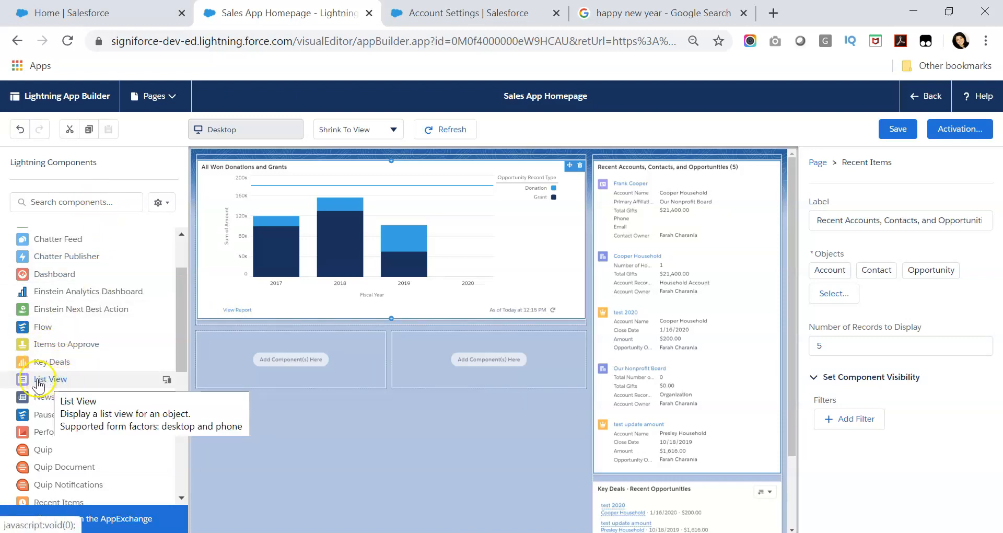
Step: Add a List View component in the first empty region below the report chart, with object Task and filter Open Tasks
{"action": "left_click_drag", "start_coordinate": [48, 383], "coordinate": [261, 346]}
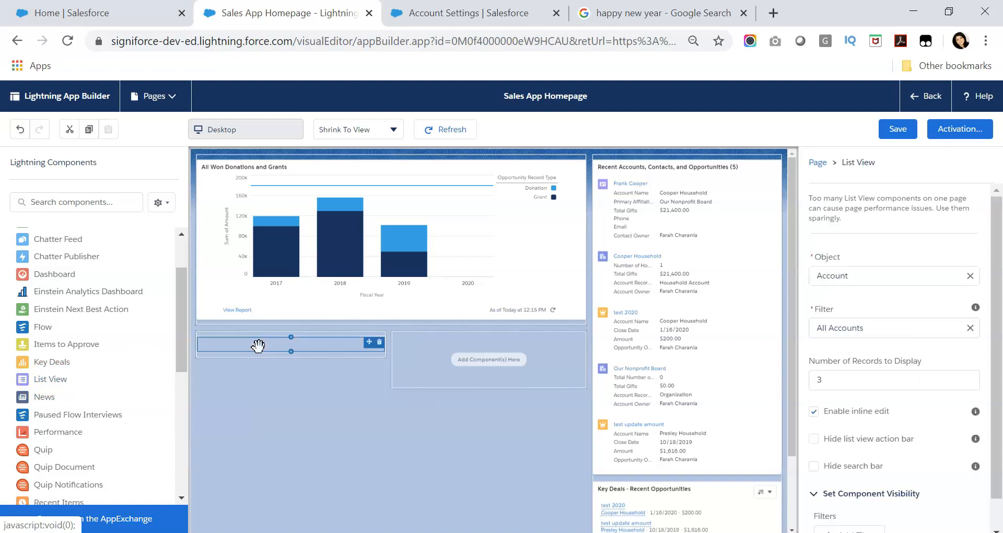
{"action": "left_click", "coordinate": [869, 275]}
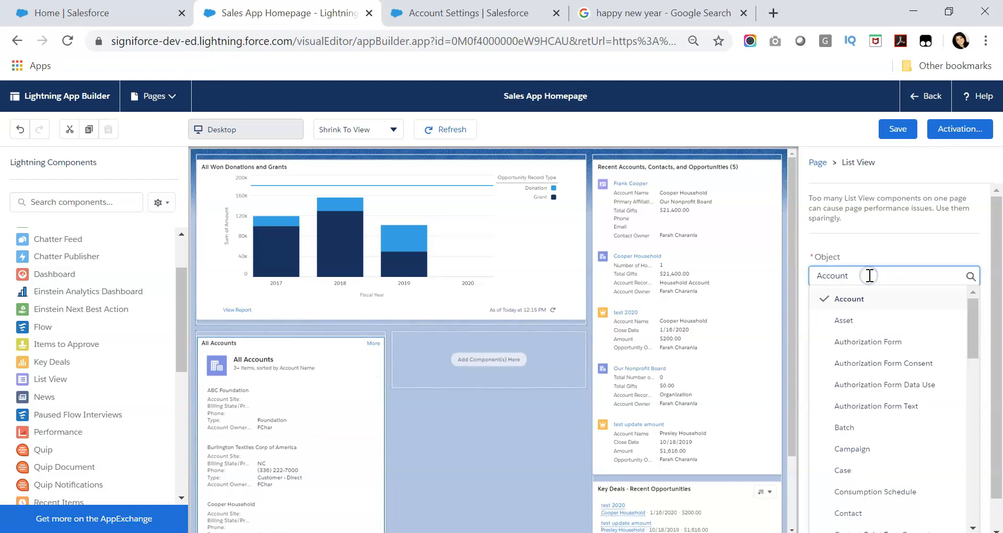
{"action": "left_click_drag", "start_coordinate": [975, 331], "coordinate": [998, 482]}
{"action": "scroll", "coordinate": [920, 422], "scroll_direction": "down", "scroll_amount": 2}
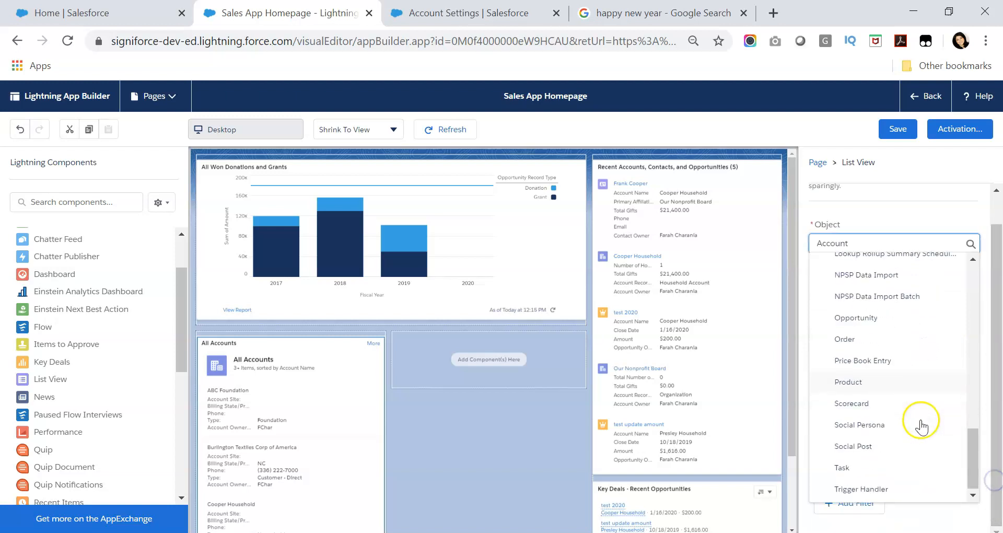
{"action": "left_click", "coordinate": [882, 466]}
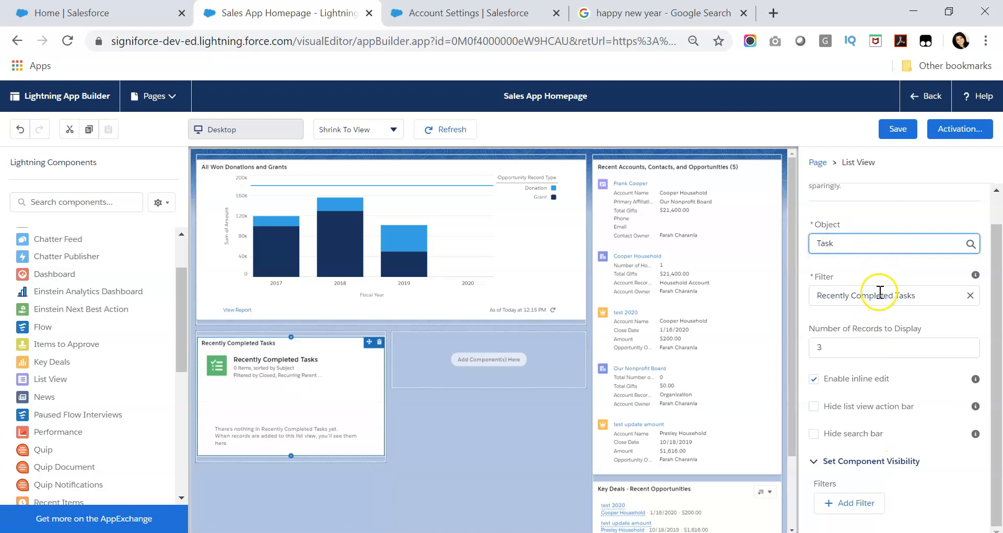
{"action": "left_click", "coordinate": [879, 294]}
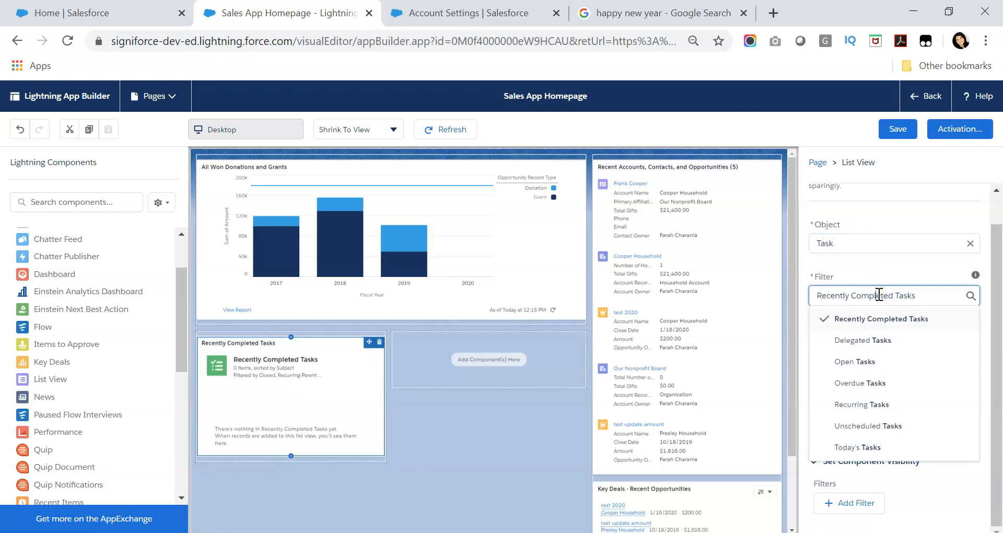
{"action": "left_click", "coordinate": [875, 365]}
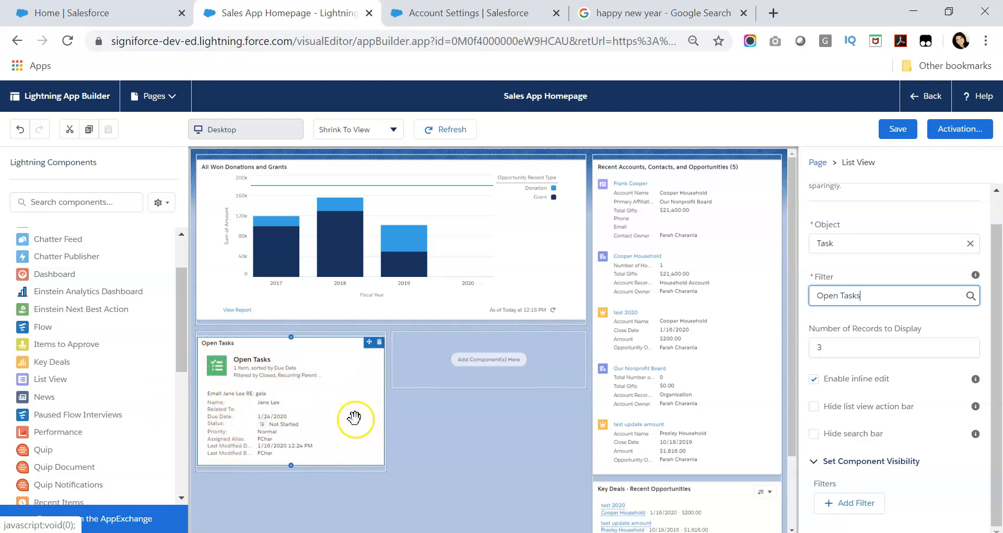
Step: Try the Open Tasks list at full width, hiding its action bar and search bar in turn, and return it to the narrow region
{"action": "left_click_drag", "start_coordinate": [291, 385], "coordinate": [388, 324]}
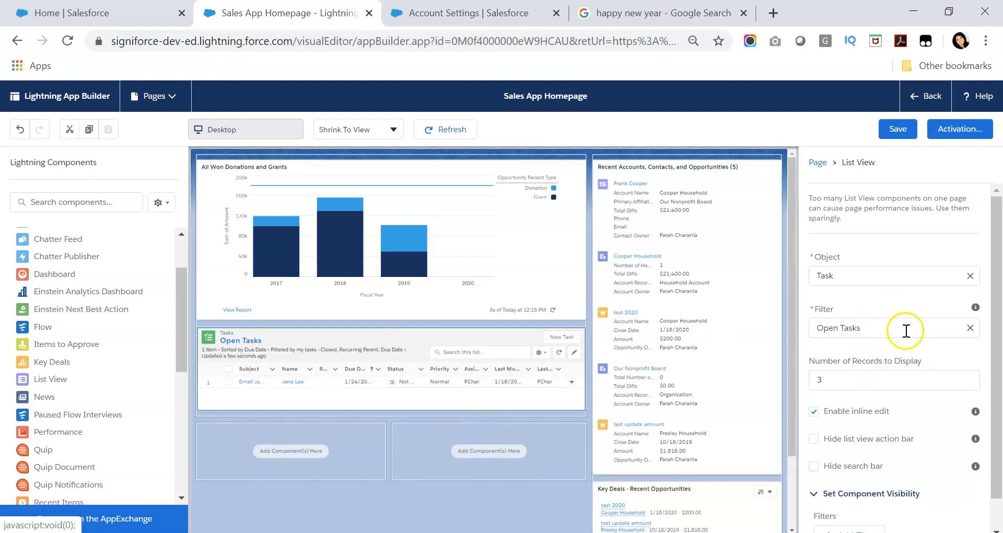
{"action": "scroll", "coordinate": [898, 355], "scroll_direction": "down", "scroll_amount": 1}
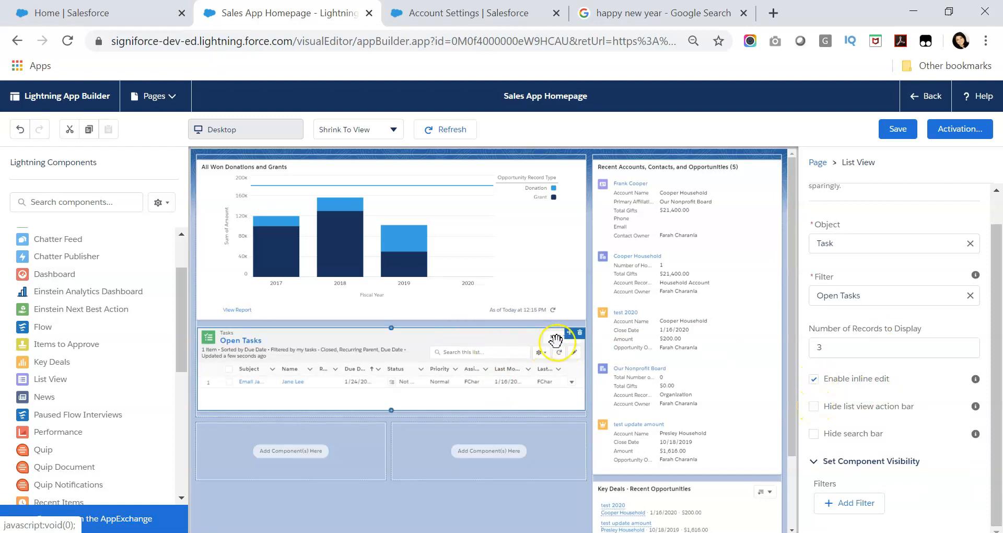
{"action": "left_click", "coordinate": [815, 408]}
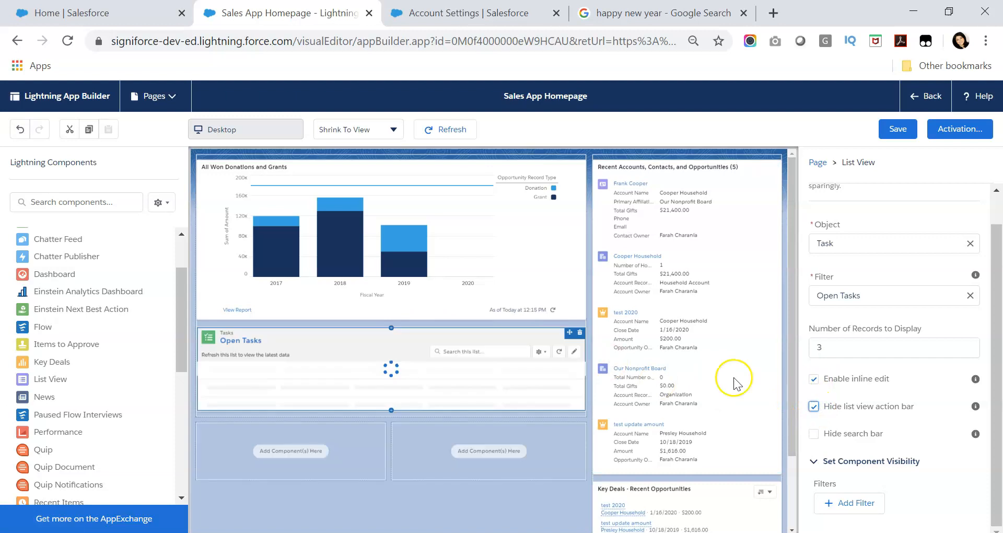
{"action": "left_click", "coordinate": [814, 407]}
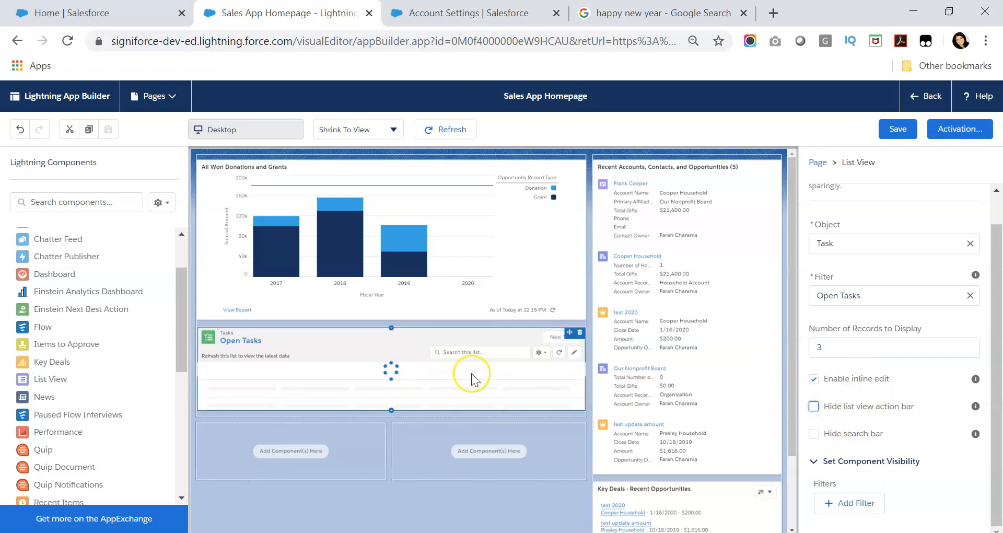
{"action": "left_click", "coordinate": [815, 434]}
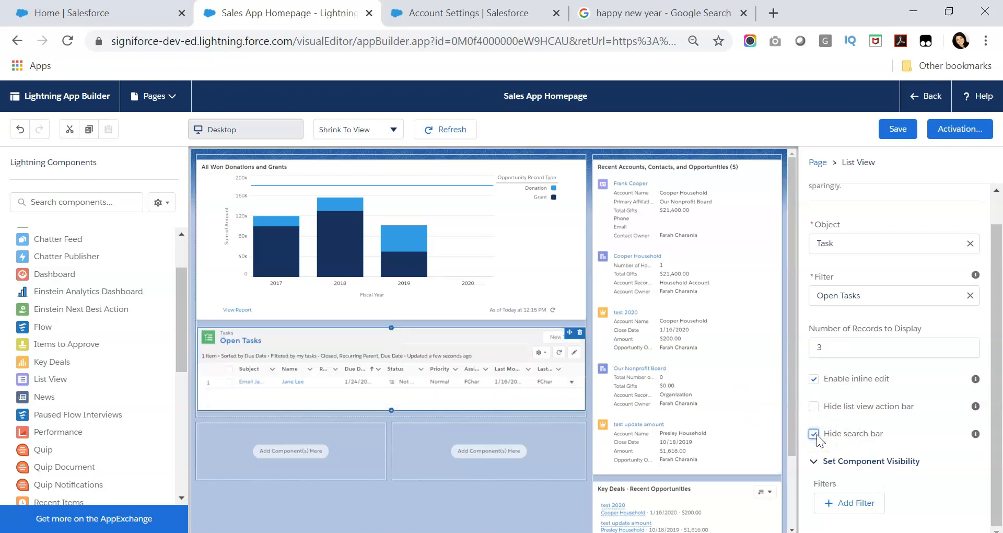
{"action": "left_click", "coordinate": [814, 433]}
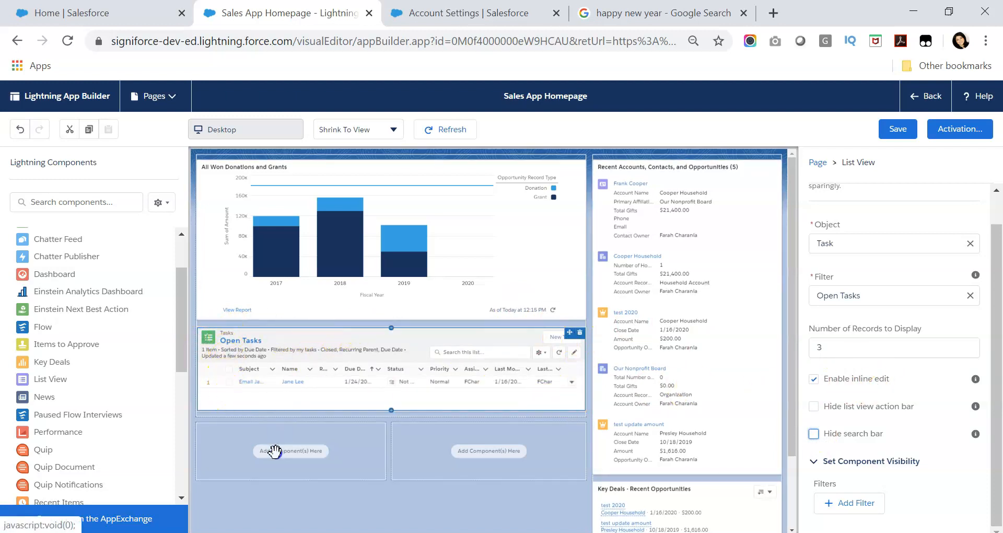
{"action": "left_click_drag", "start_coordinate": [358, 381], "coordinate": [323, 352]}
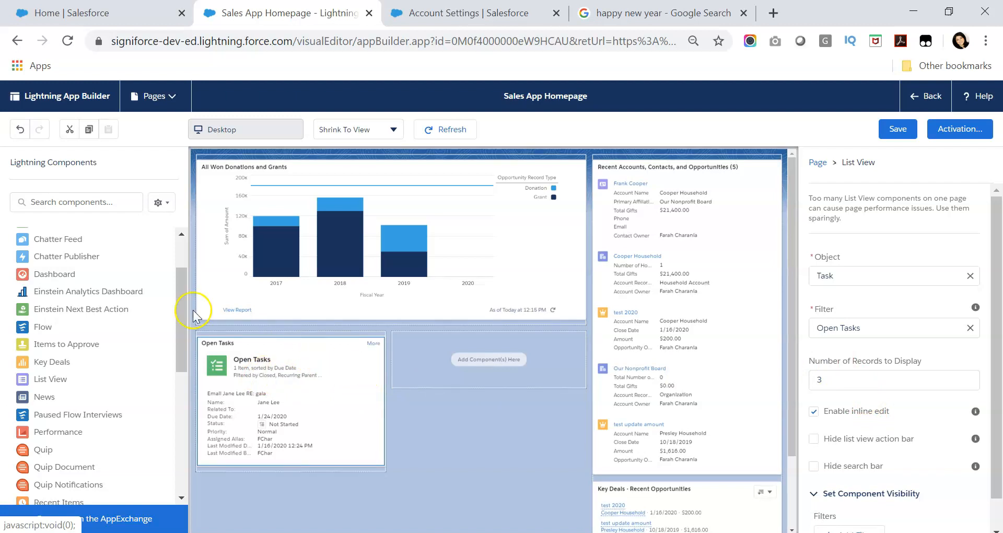
Step: Swap the Key Deals component for an Opportunity list view filtered by New This Week beside Open Tasks, and save the page
{"action": "left_click_drag", "start_coordinate": [182, 282], "coordinate": [181, 316]}
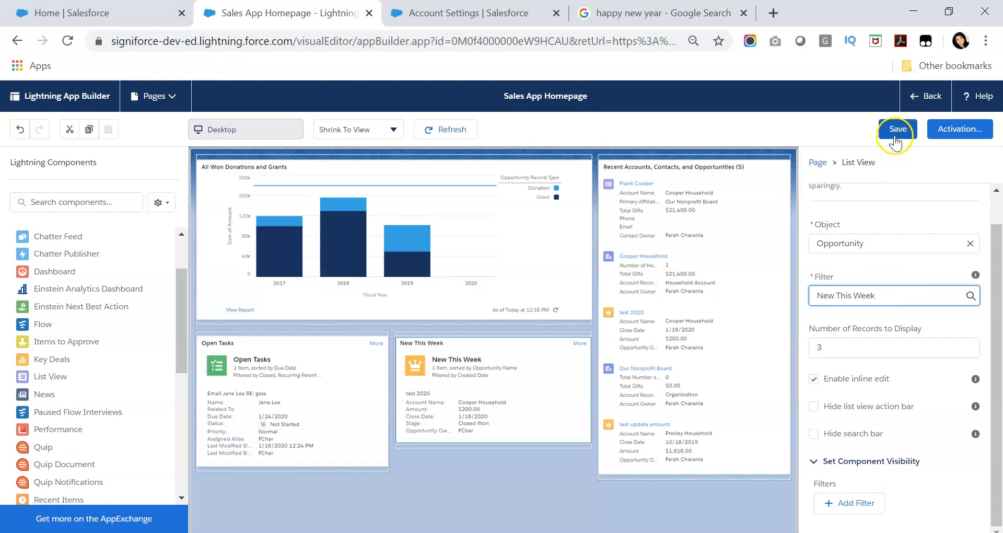
{"action": "left_click", "coordinate": [897, 131]}
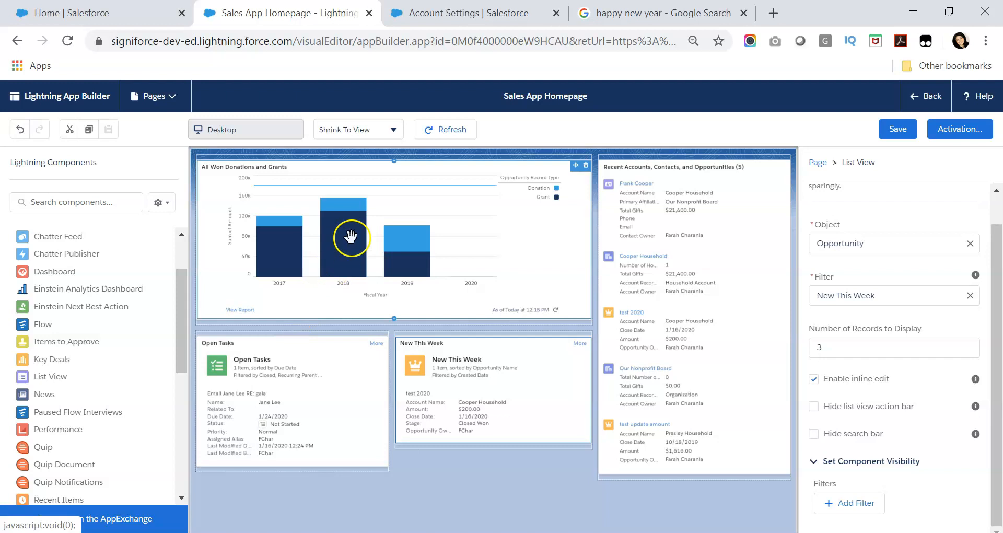
Step: Add a Tabs component below the Open Tasks list with tabs named Chatter and Dashboard
{"action": "left_click_drag", "start_coordinate": [183, 320], "coordinate": [187, 391]}
{"action": "mouse_move", "coordinate": [39, 402]}
{"action": "left_click_drag", "start_coordinate": [40, 402], "coordinate": [263, 467]}
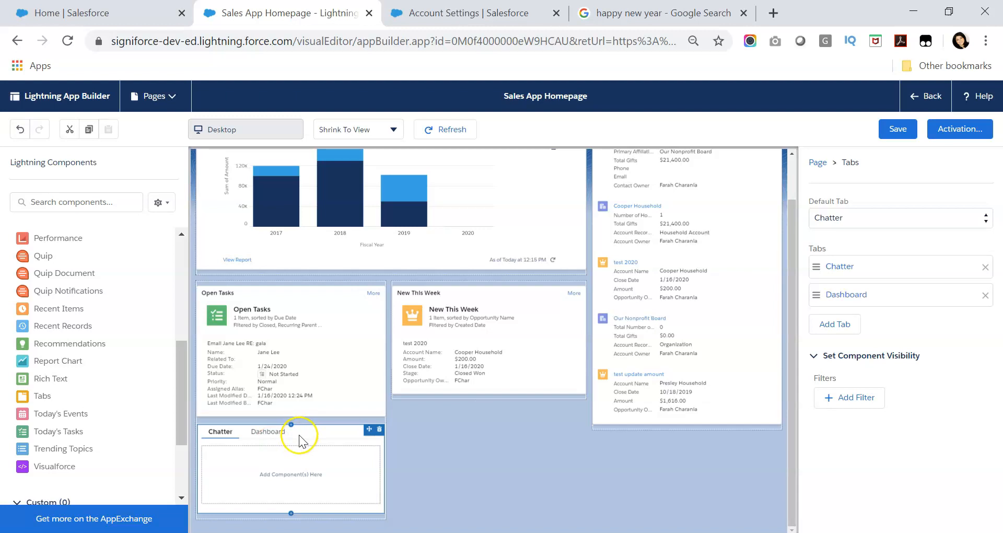
{"action": "left_click", "coordinate": [269, 424]}
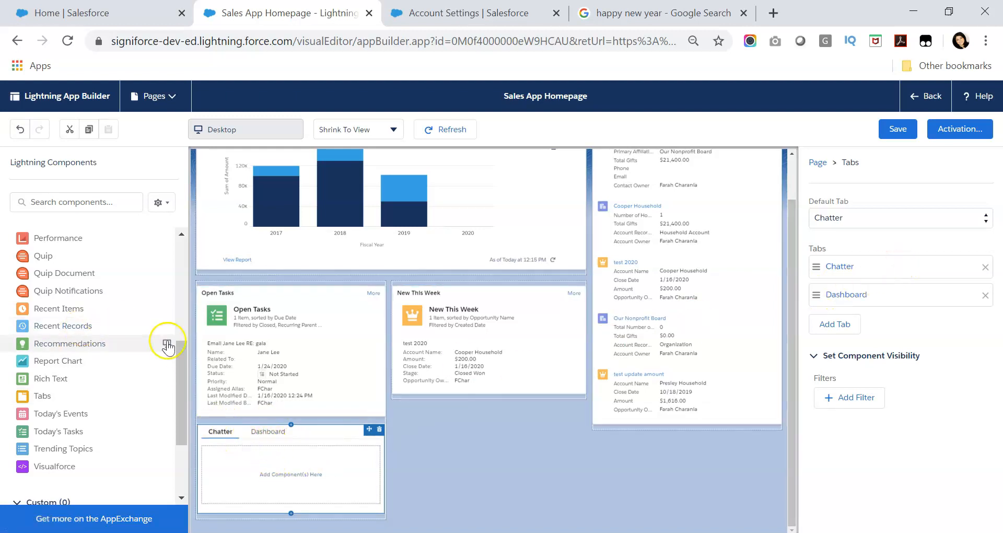
Step: Place a Chatter Feed component in the Chatter tab and a Chatter Publisher component above it
{"action": "left_click_drag", "start_coordinate": [177, 356], "coordinate": [181, 246]}
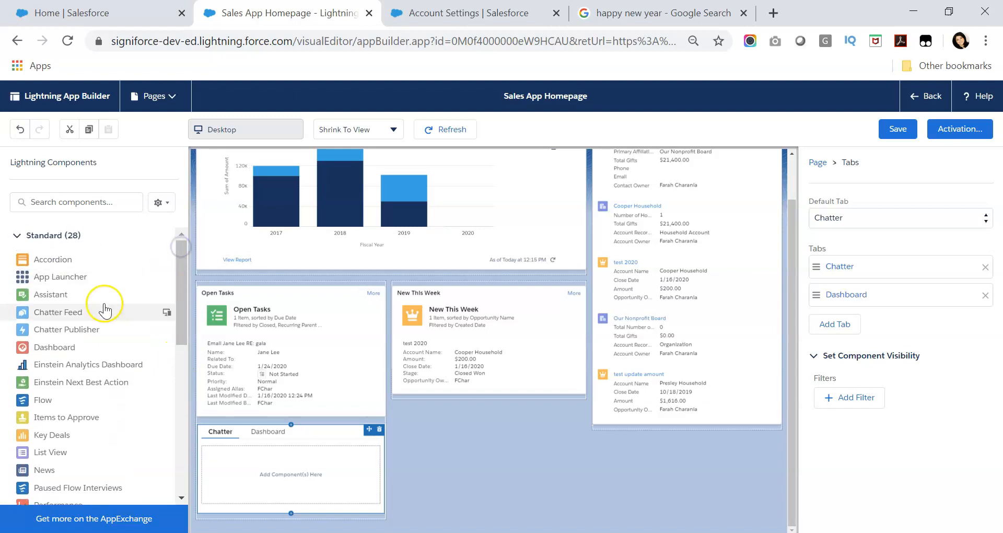
{"action": "left_click_drag", "start_coordinate": [62, 313], "coordinate": [287, 475]}
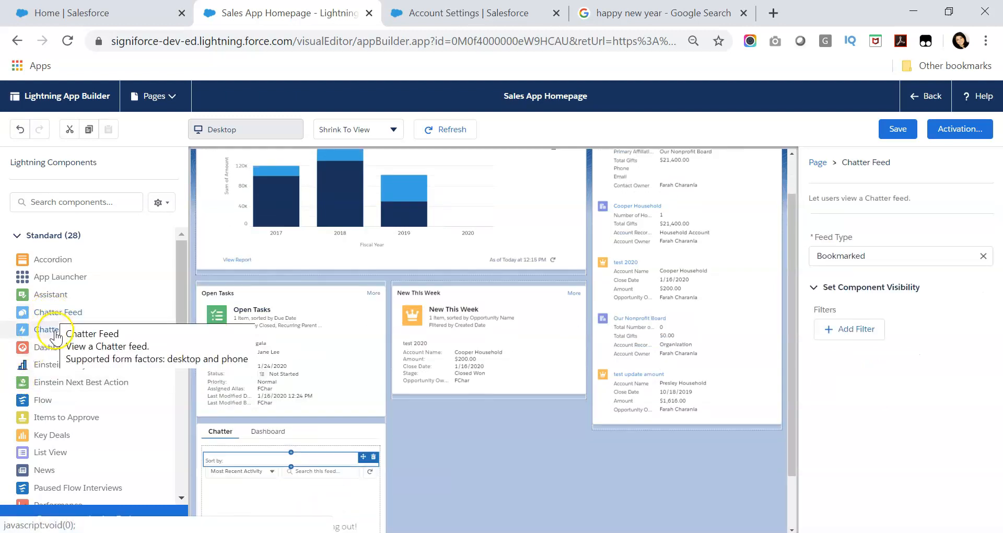
{"action": "left_click_drag", "start_coordinate": [50, 329], "coordinate": [236, 447]}
{"action": "scroll", "coordinate": [433, 438], "scroll_direction": "down", "scroll_amount": 1}
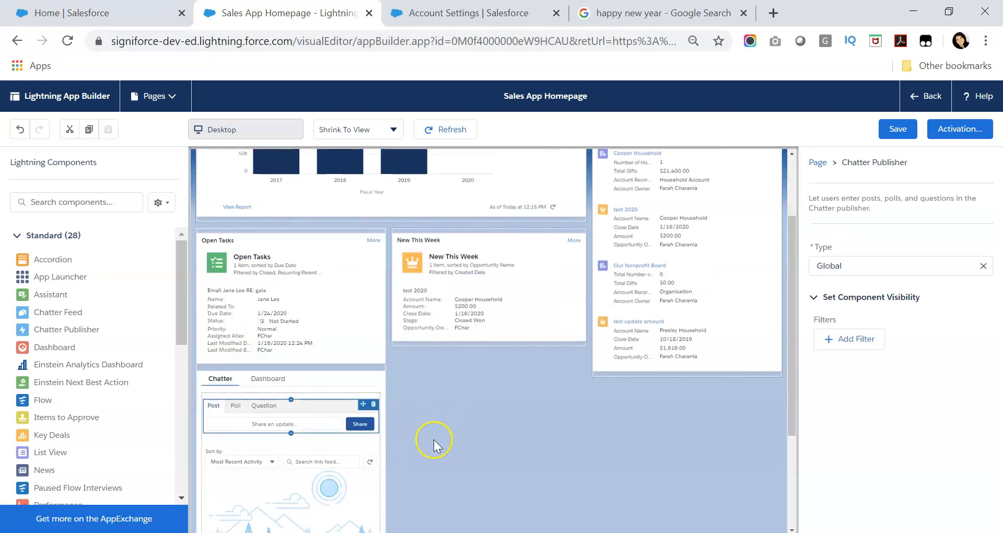
Step: Change the label of the Dashboard tab in the Tabs component to News
{"action": "left_click", "coordinate": [281, 380]}
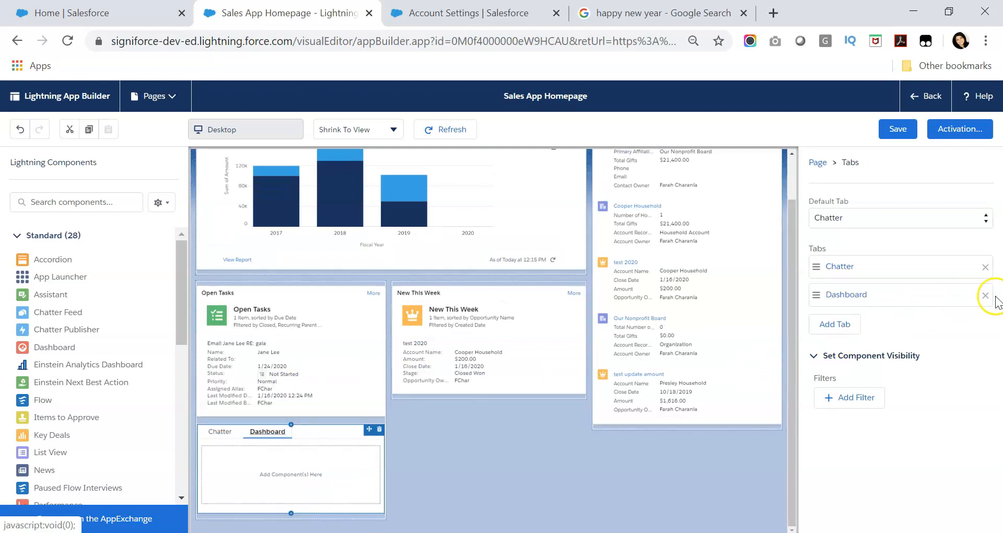
{"action": "left_click", "coordinate": [855, 303]}
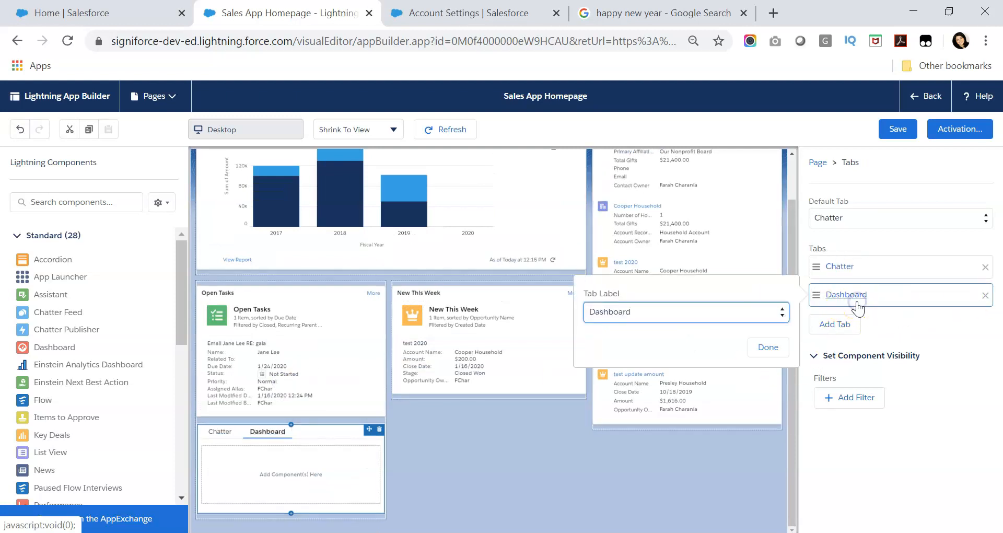
{"action": "left_click", "coordinate": [759, 313]}
{"action": "scroll", "coordinate": [728, 273], "scroll_direction": "down", "scroll_amount": 1}
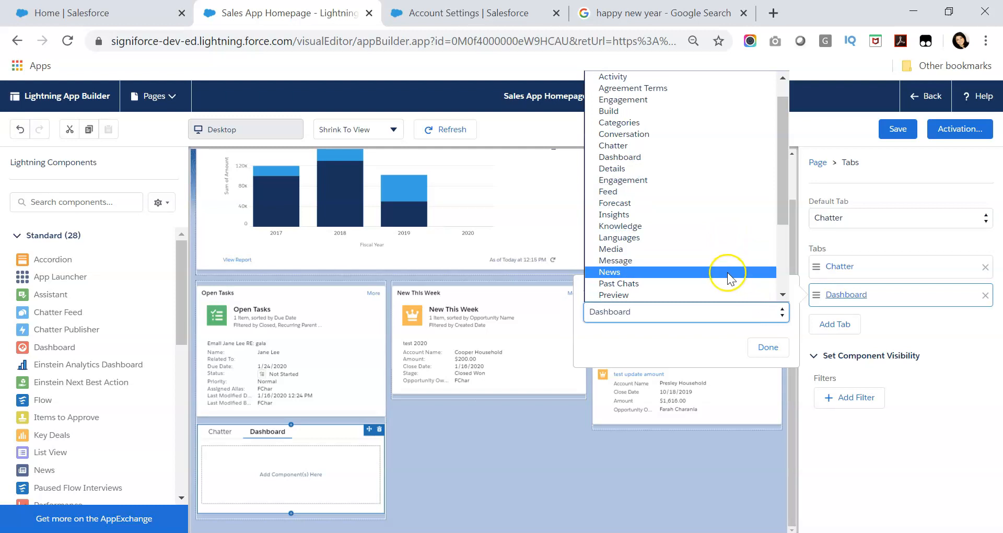
{"action": "left_click", "coordinate": [728, 273]}
{"action": "left_click", "coordinate": [767, 346]}
Step: Place a News component inside the News tab of the Tabs component
{"action": "scroll", "coordinate": [475, 385], "scroll_direction": "down", "scroll_amount": 2}
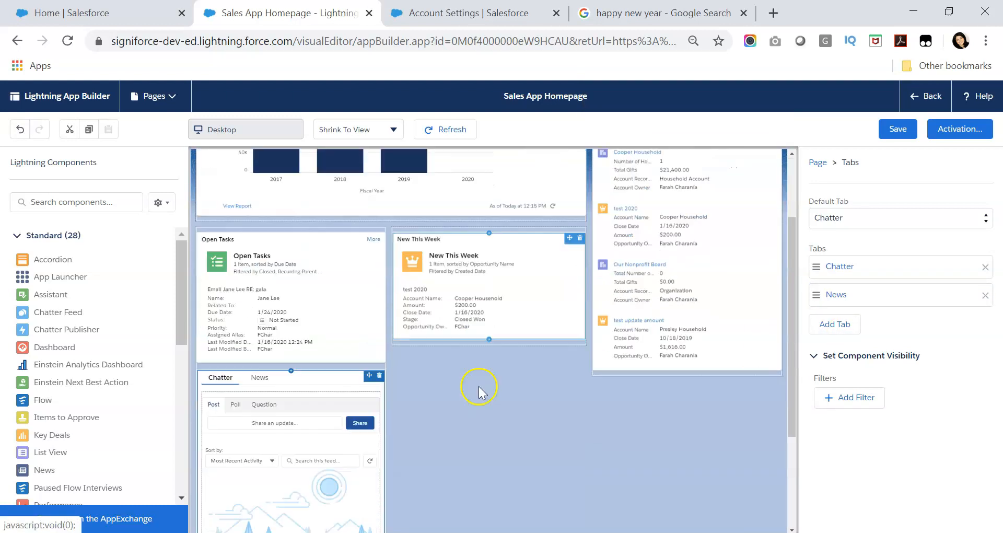
{"action": "left_click", "coordinate": [260, 374]}
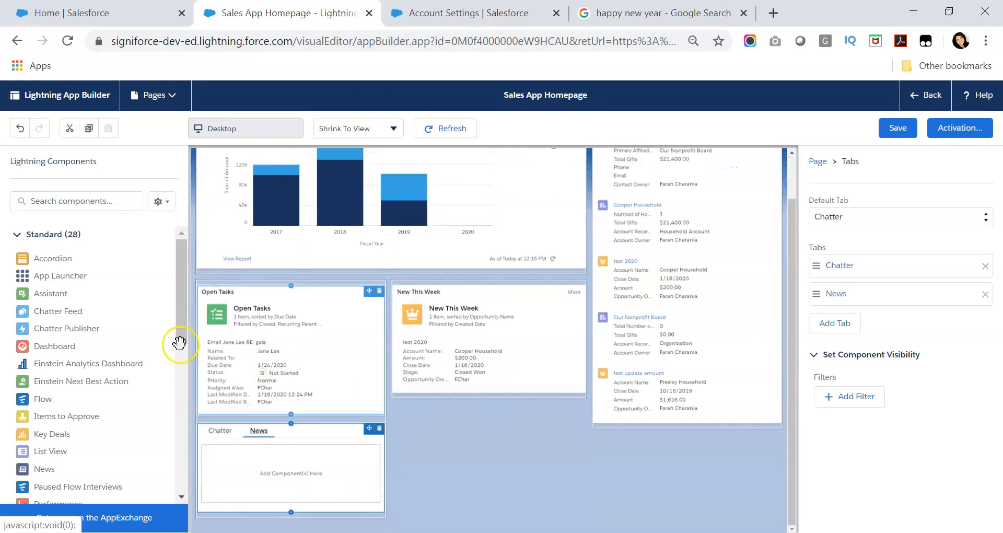
{"action": "left_click_drag", "start_coordinate": [183, 312], "coordinate": [185, 359]}
{"action": "left_click_drag", "start_coordinate": [50, 345], "coordinate": [277, 472]}
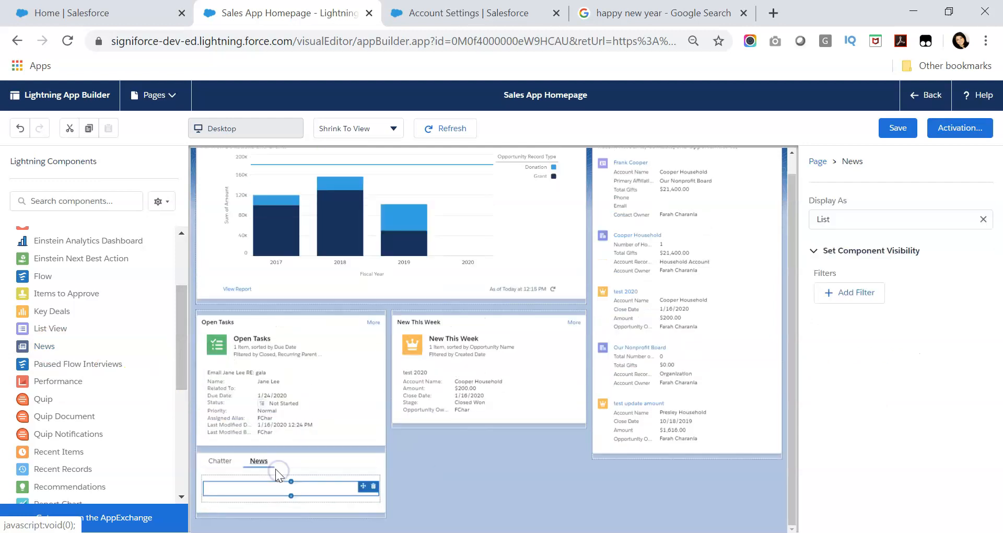
Step: Set the News component to display as Carousel, and check the Enable News option in Account Settings
{"action": "scroll", "coordinate": [450, 374], "scroll_direction": "down", "scroll_amount": 2}
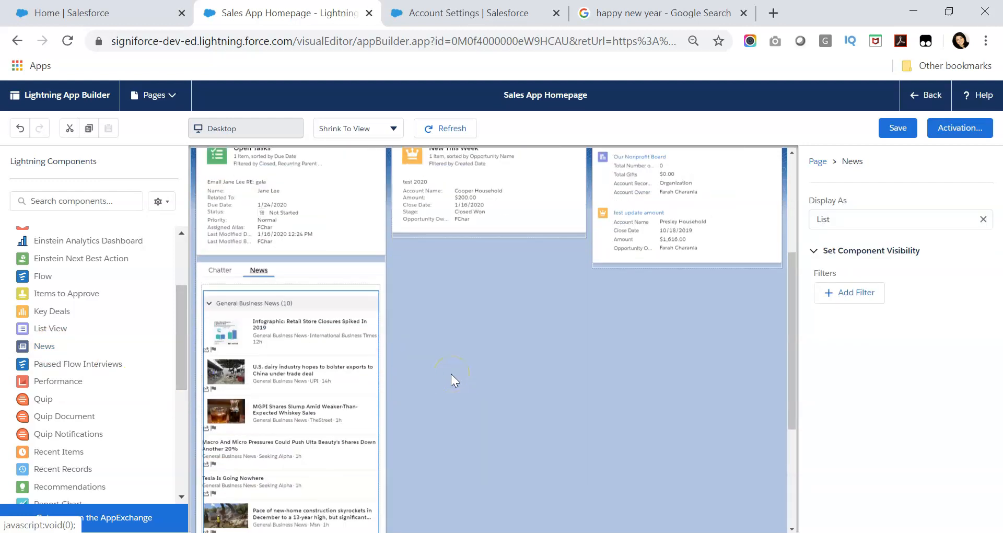
{"action": "scroll", "coordinate": [281, 333], "scroll_direction": "down", "scroll_amount": 3}
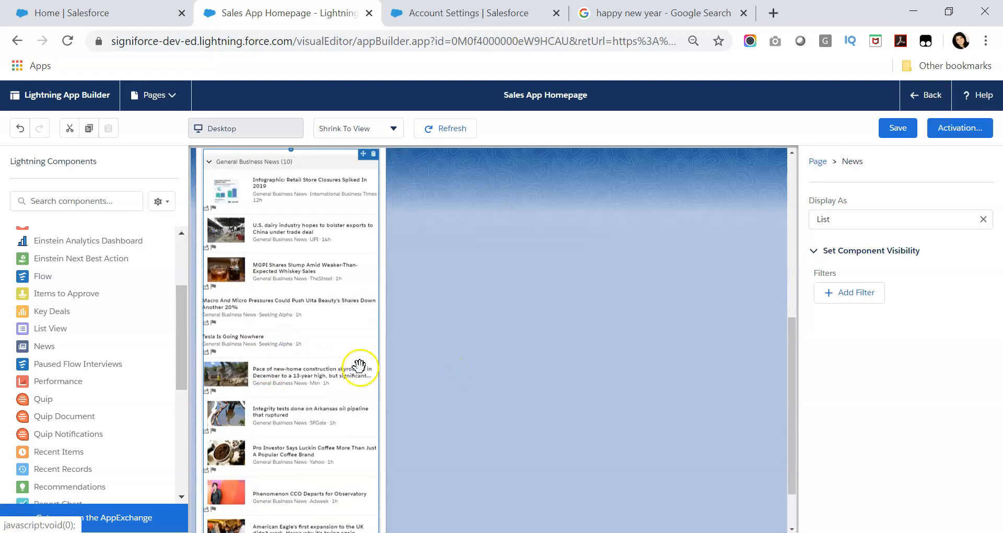
{"action": "scroll", "coordinate": [359, 366], "scroll_direction": "up", "scroll_amount": 5}
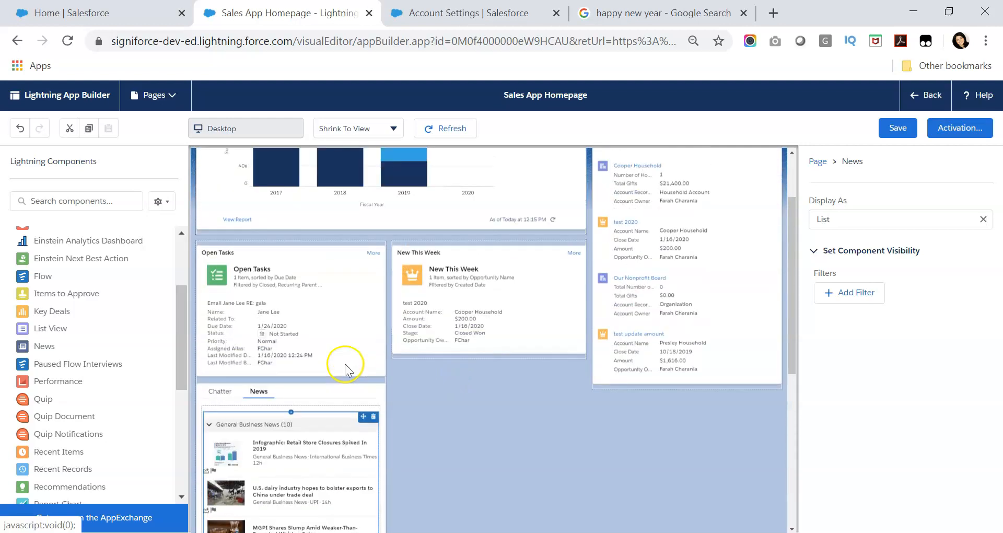
{"action": "left_click", "coordinate": [867, 219]}
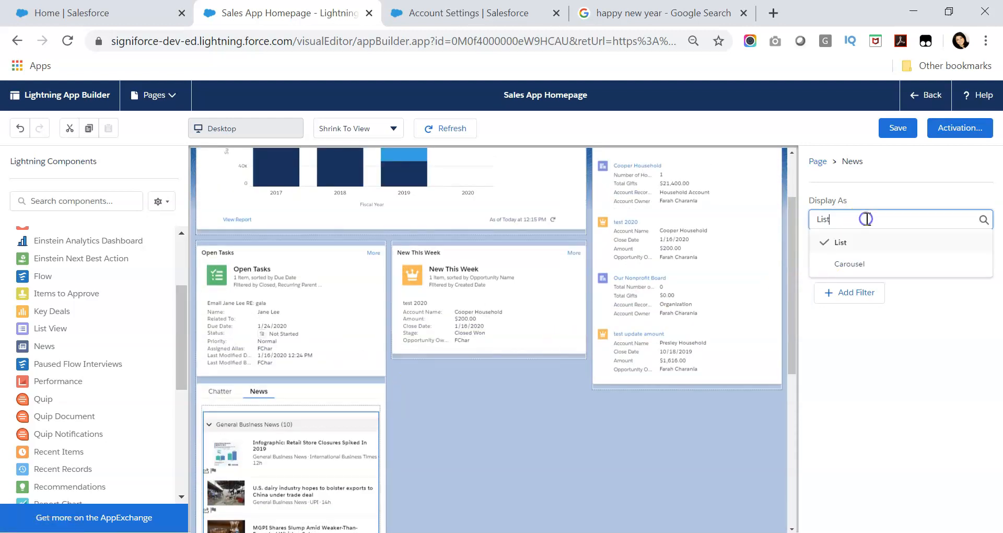
{"action": "left_click", "coordinate": [852, 265]}
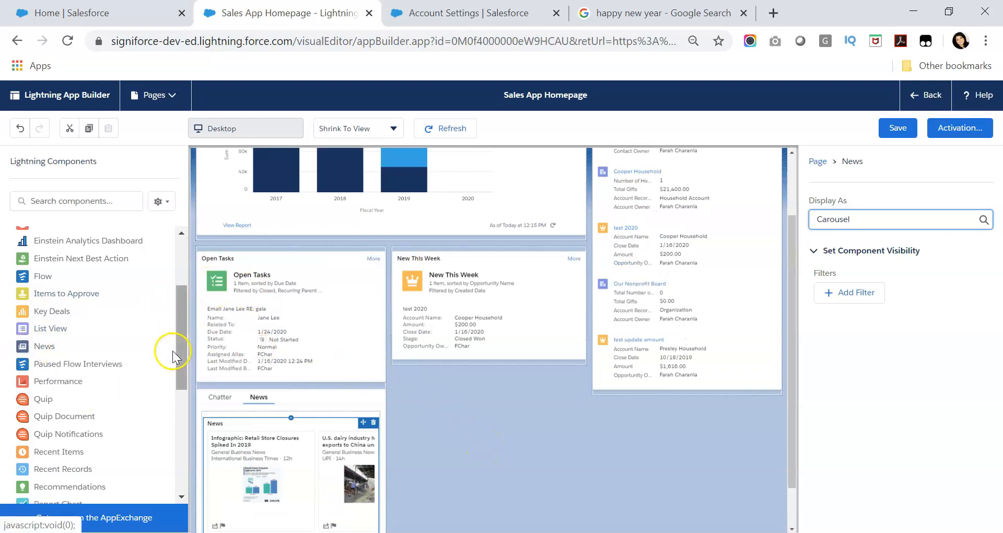
{"action": "left_click", "coordinate": [433, 17]}
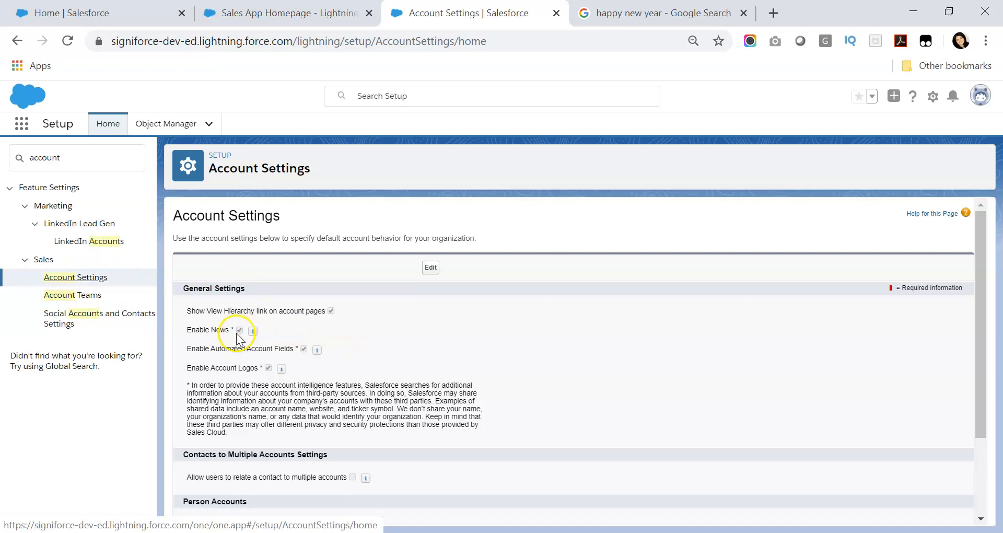
{"action": "left_click", "coordinate": [282, 13]}
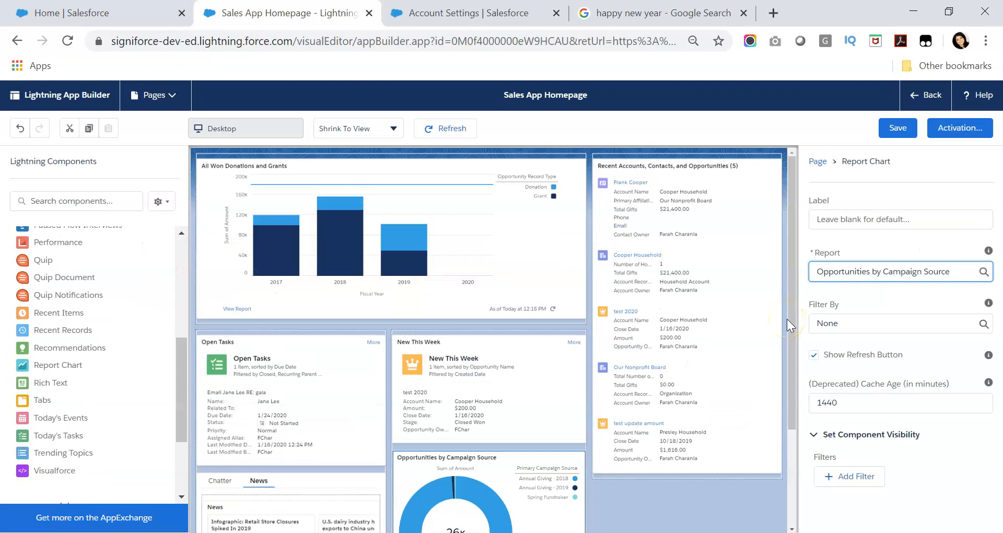
Step: Place a Rich Text component above the recent accounts, contacts and opportunities list
{"action": "scroll", "coordinate": [127, 385], "scroll_direction": "up", "scroll_amount": 1}
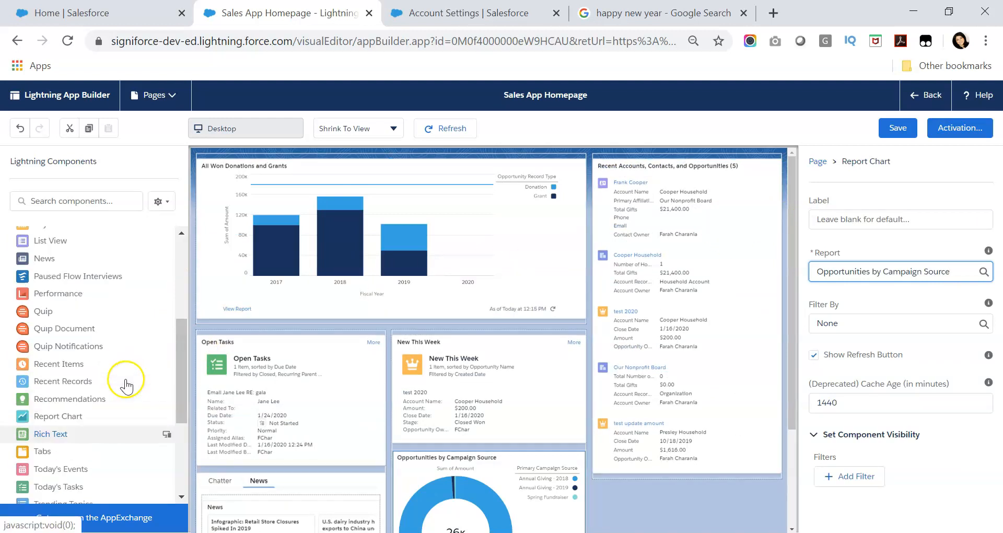
{"action": "scroll", "coordinate": [127, 385], "scroll_direction": "up", "scroll_amount": 2}
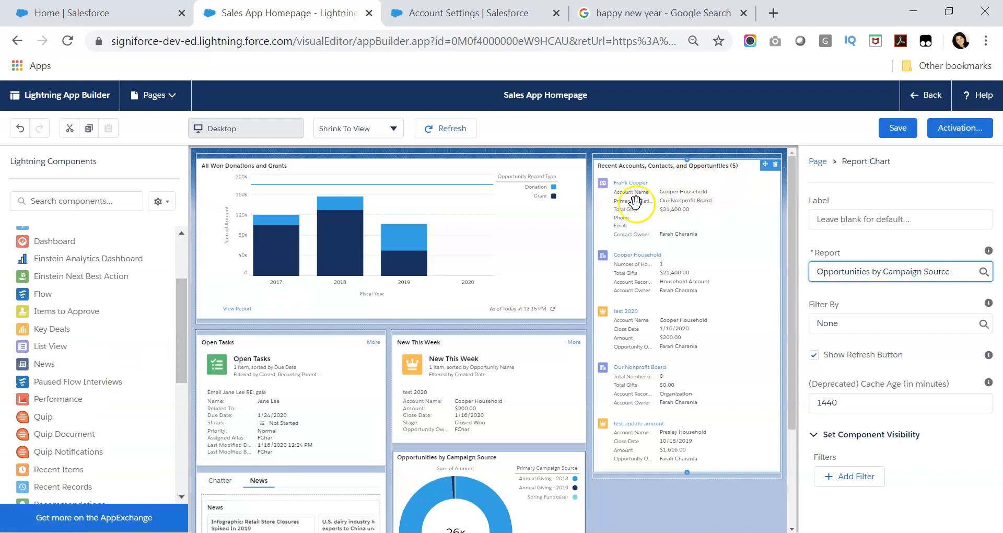
{"action": "left_click_drag", "start_coordinate": [178, 315], "coordinate": [175, 358]}
{"action": "left_click_drag", "start_coordinate": [54, 427], "coordinate": [640, 160]}
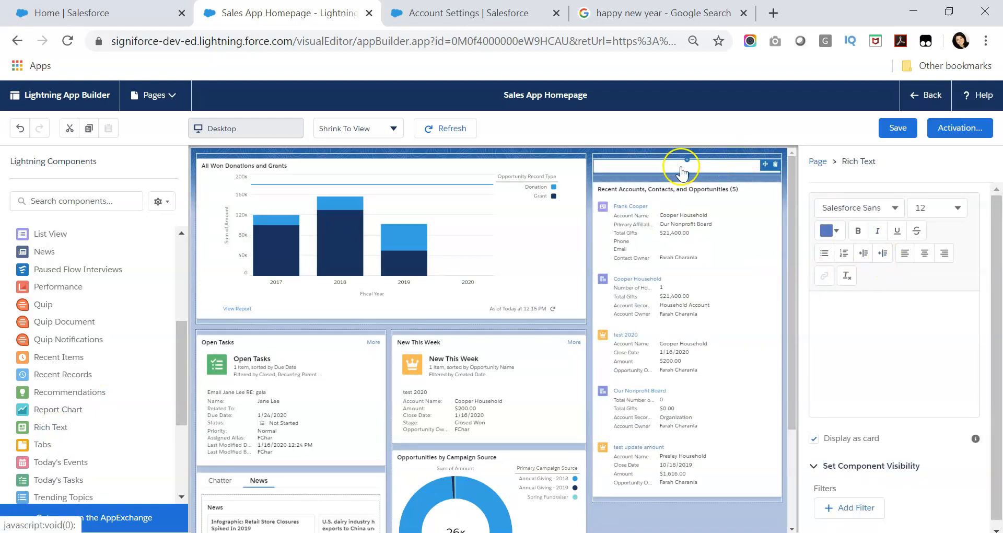
{"action": "left_click", "coordinate": [889, 335]}
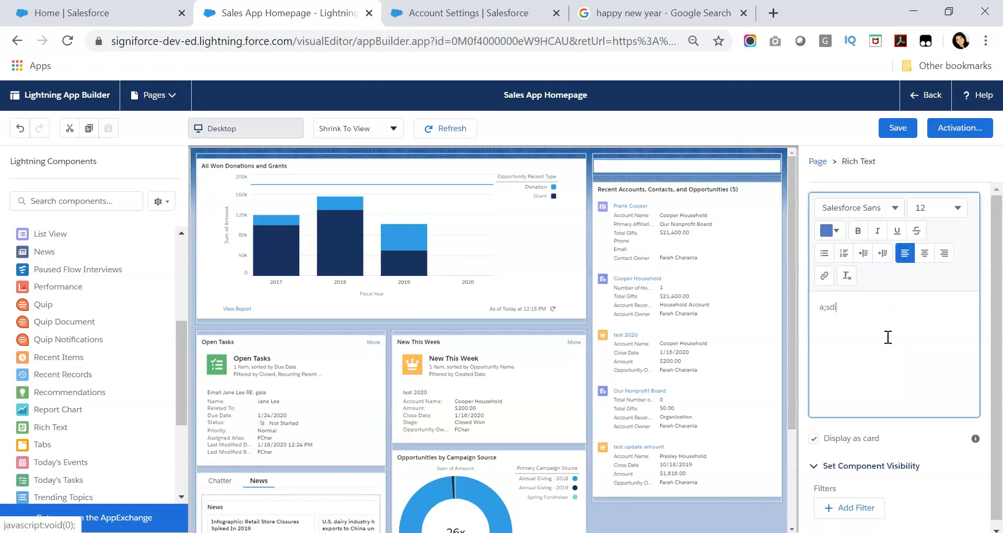
{"action": "key", "text": "BackSpace"}
{"action": "key", "text": "BackSpace"}
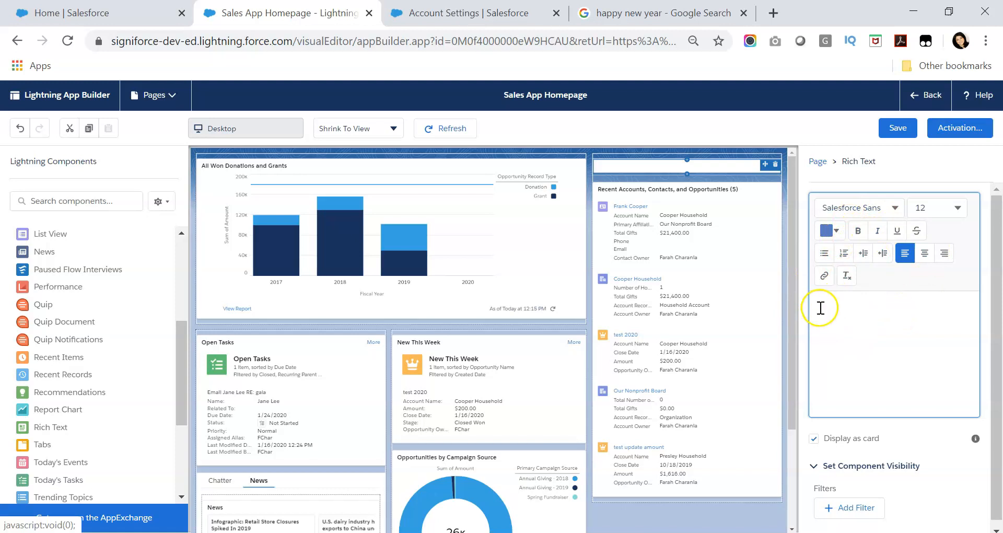
Step: Copy the gold 2020 Happy New Year image from the Google image results into the Rich Text component and center it
{"action": "left_click", "coordinate": [676, 22]}
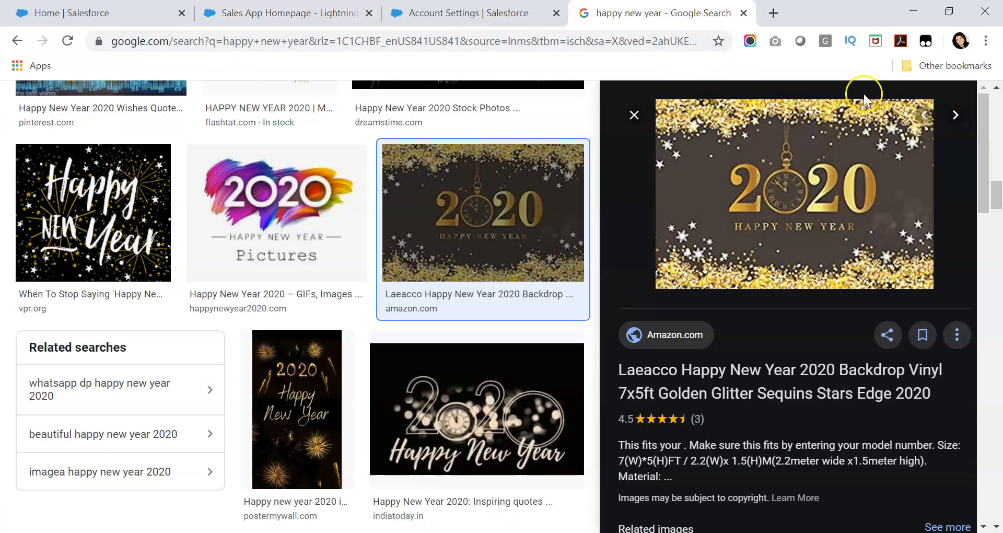
{"action": "right_click", "coordinate": [816, 136]}
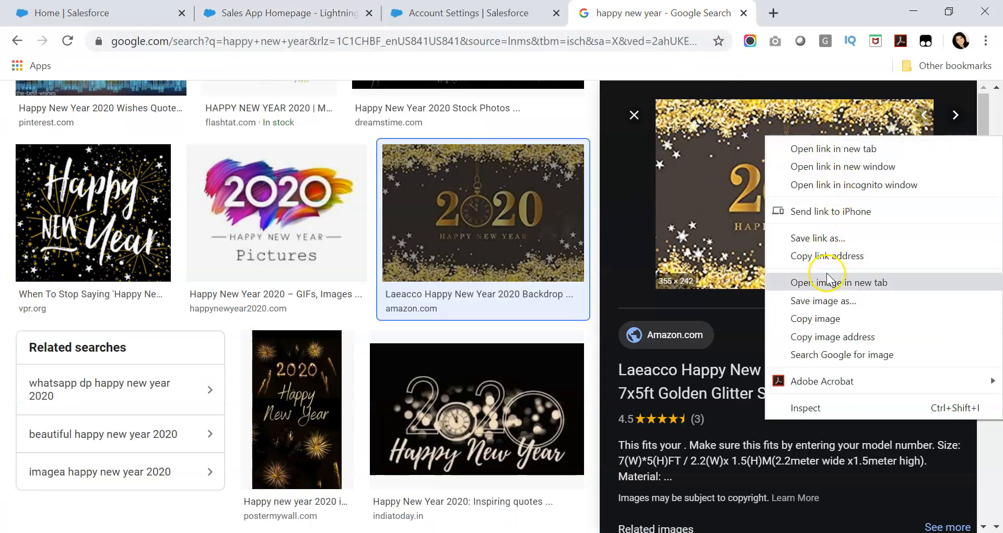
{"action": "left_click", "coordinate": [816, 319]}
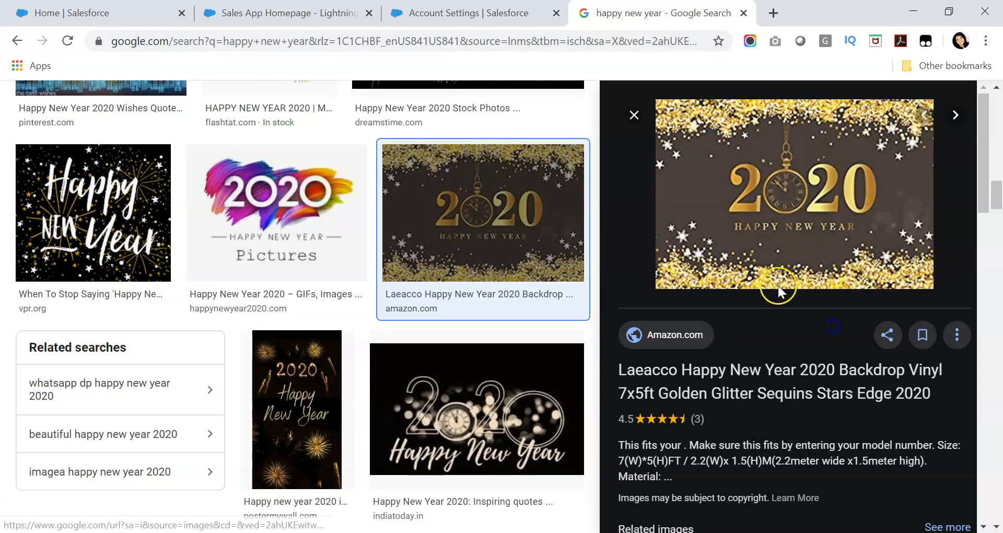
{"action": "left_click", "coordinate": [269, 8]}
{"action": "left_click", "coordinate": [882, 323]}
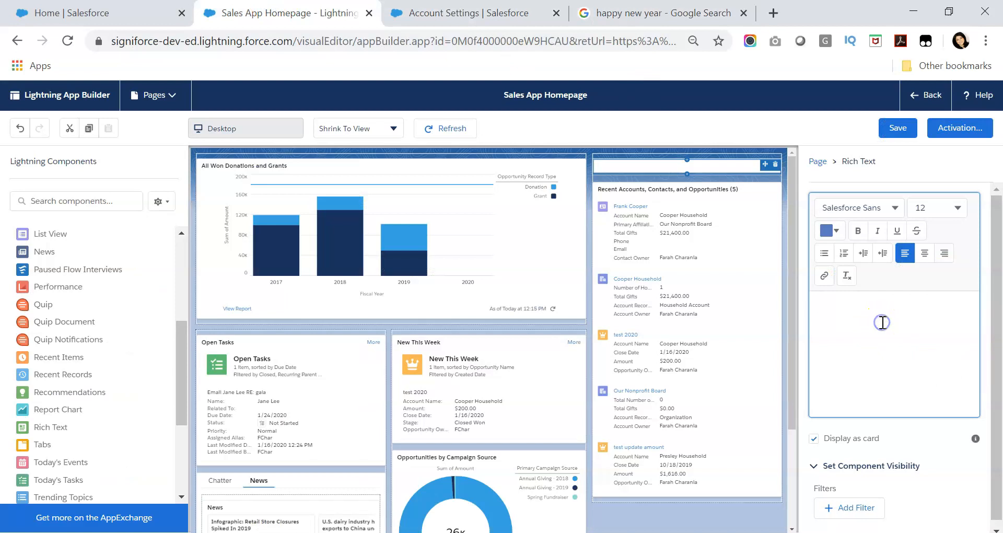
{"action": "key", "text": "ctrl+v"}
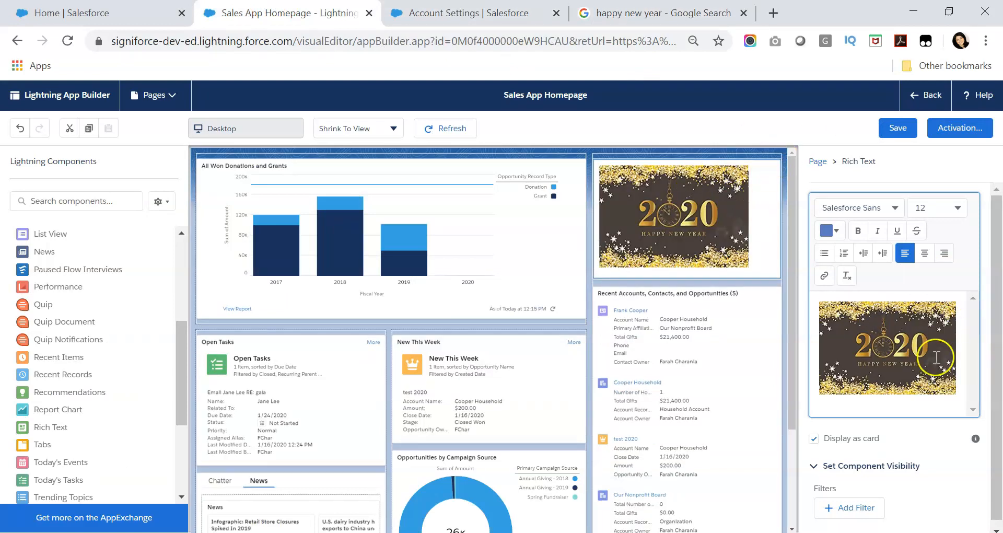
{"action": "left_click", "coordinate": [924, 254]}
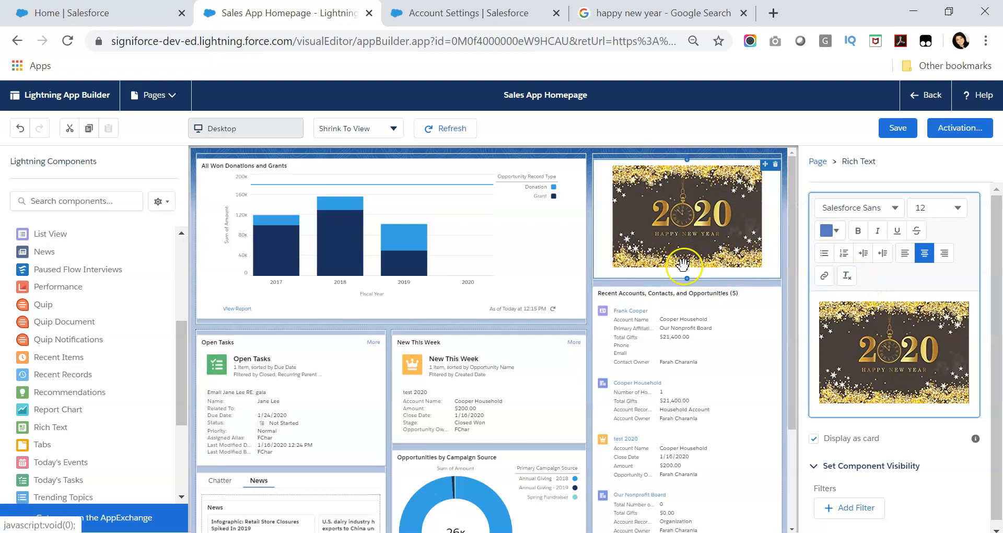
{"action": "scroll", "coordinate": [860, 342], "scroll_direction": "down", "scroll_amount": 1}
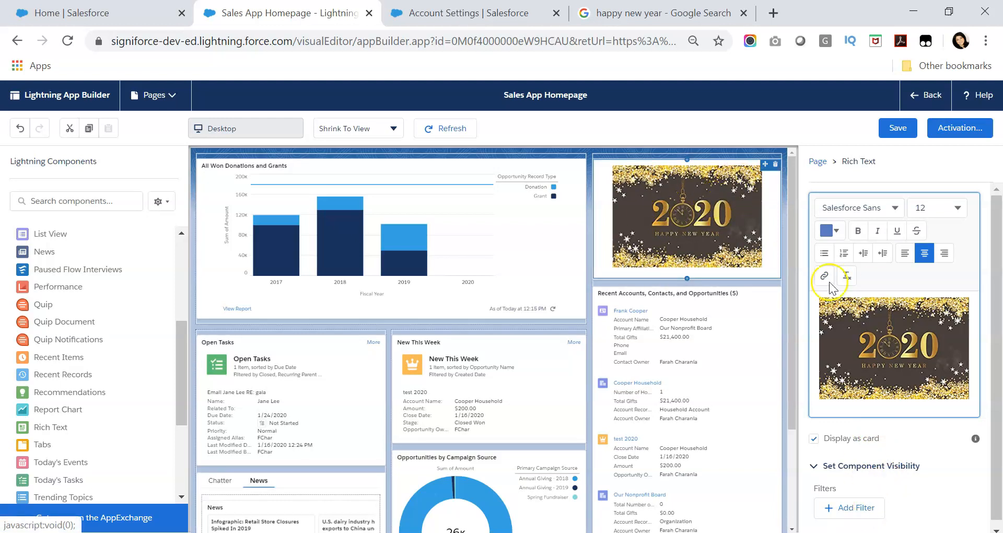
Step: Add a component visibility filter to the Rich Text component using the field User > Profile > Name
{"action": "left_click", "coordinate": [849, 507]}
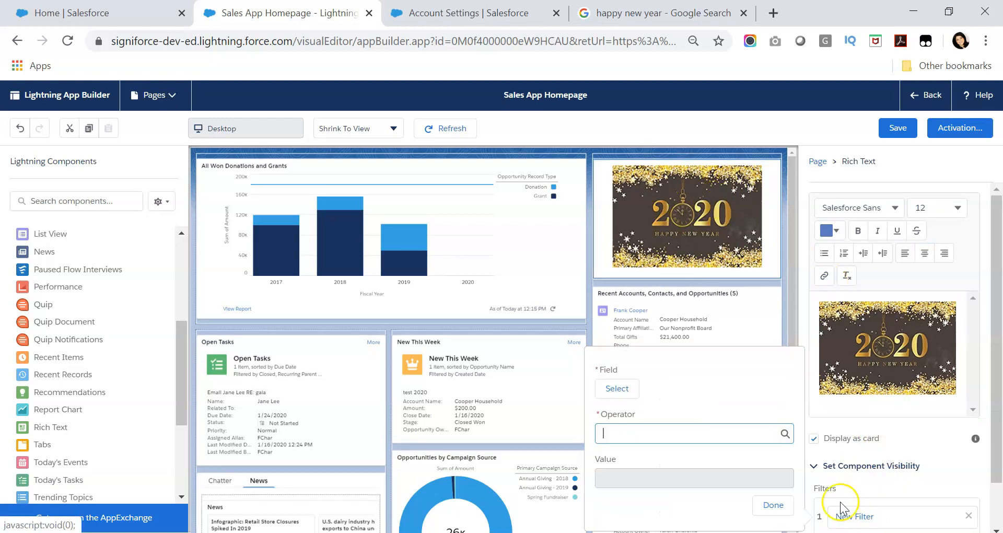
{"action": "left_click", "coordinate": [626, 390]}
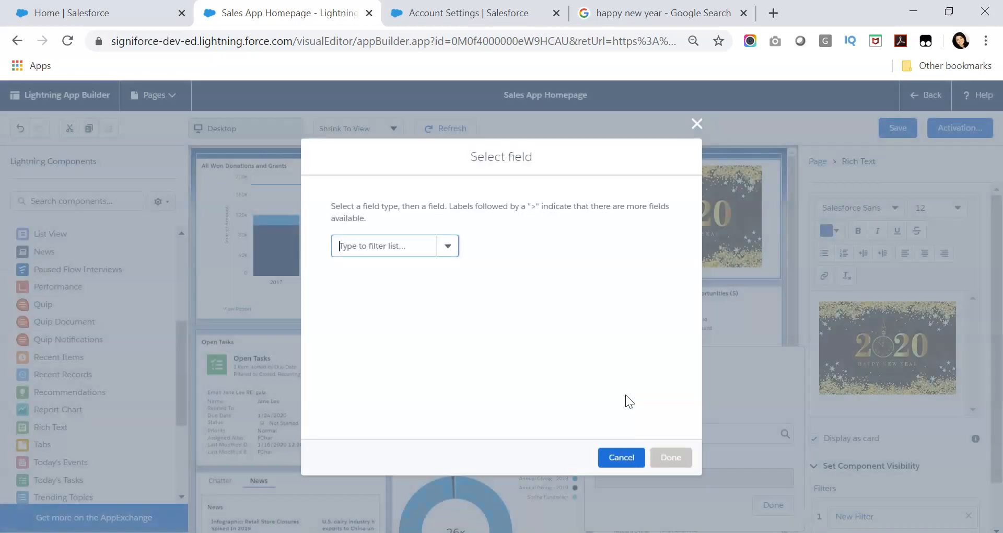
{"action": "left_click", "coordinate": [448, 247]}
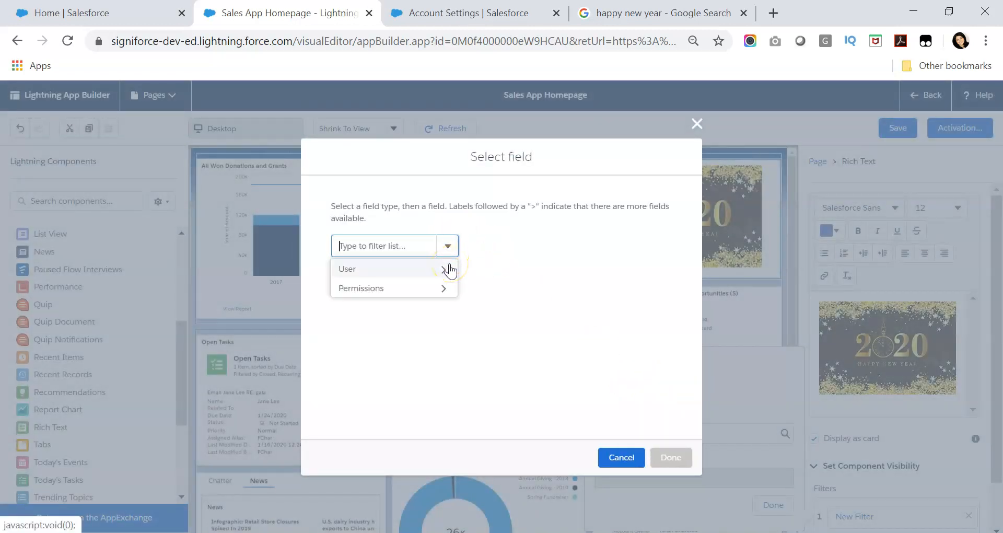
{"action": "left_click", "coordinate": [449, 269]}
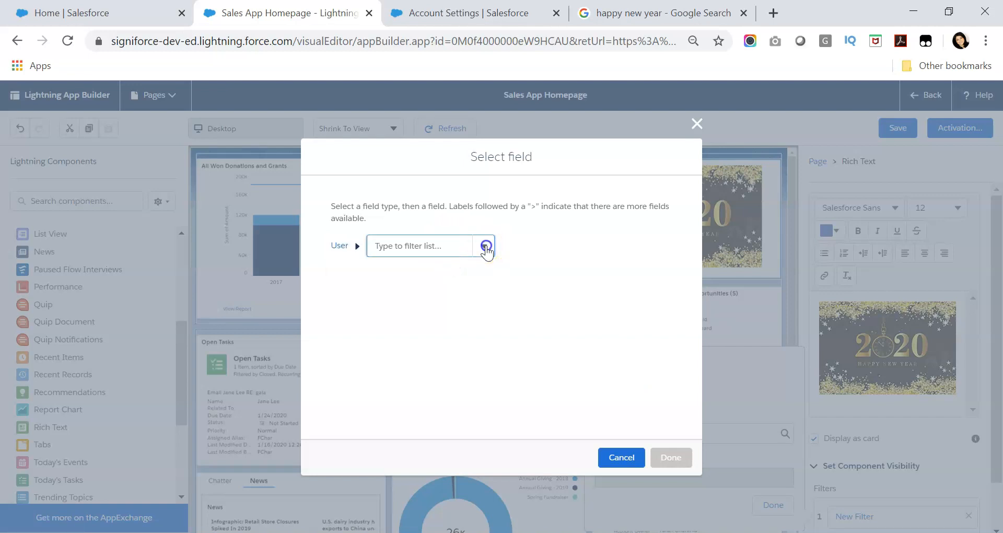
{"action": "left_click", "coordinate": [492, 256]}
{"action": "left_click_drag", "start_coordinate": [491, 275], "coordinate": [489, 350]}
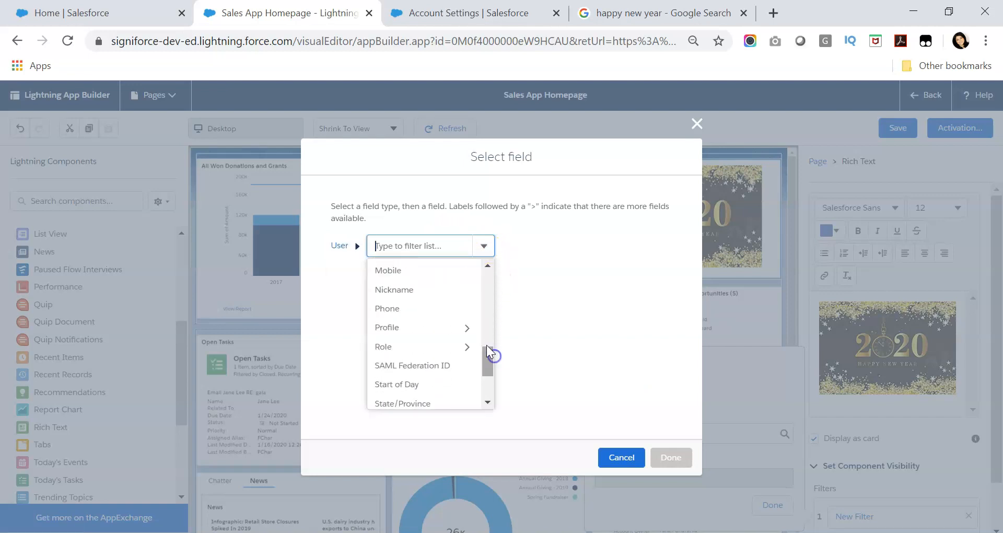
{"action": "left_click", "coordinate": [448, 328]}
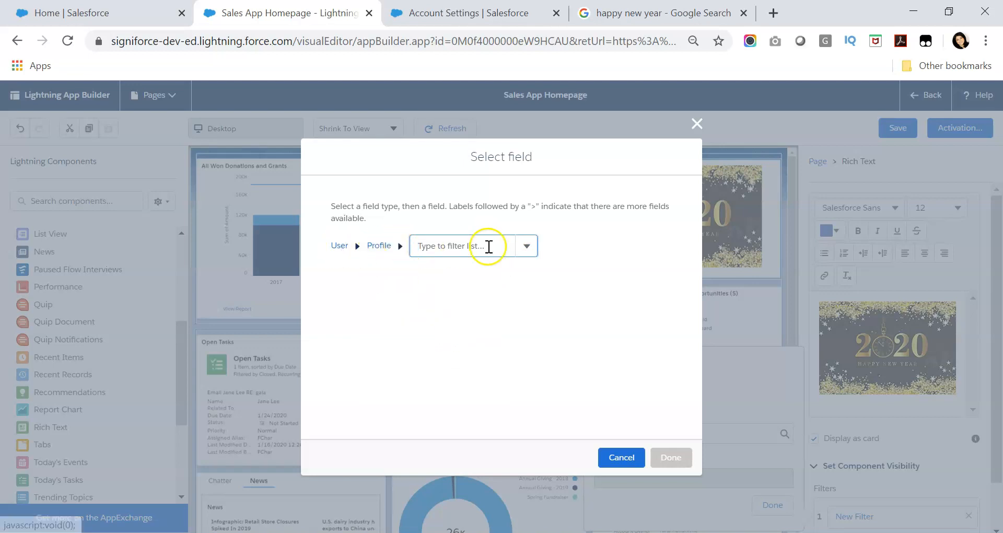
{"action": "left_click", "coordinate": [526, 246]}
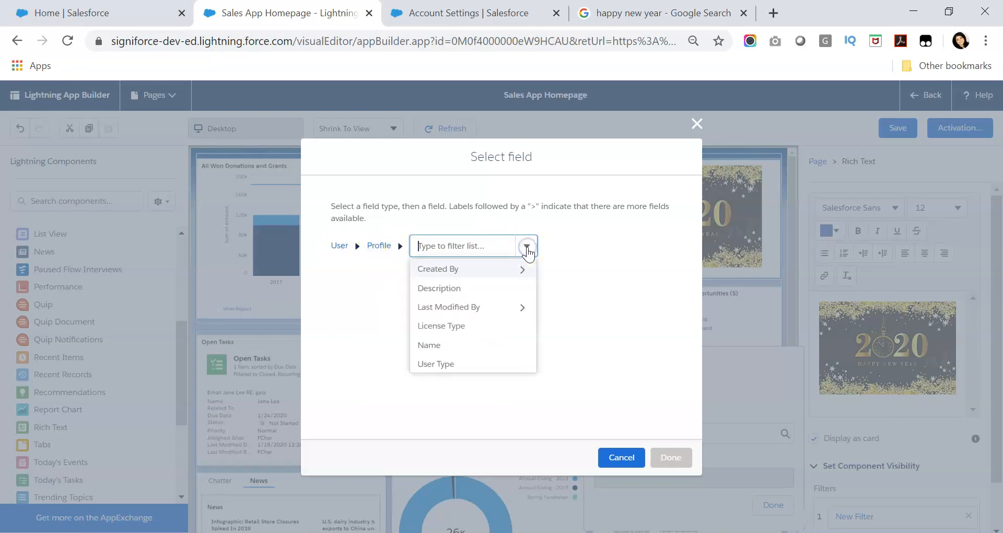
{"action": "left_click", "coordinate": [496, 346]}
{"action": "left_click", "coordinate": [679, 459]}
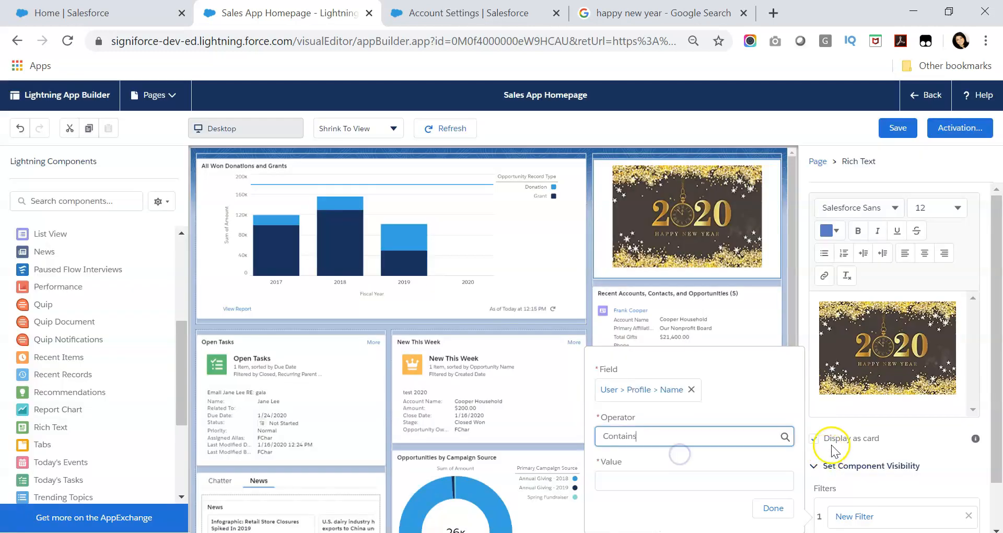
Step: Set the visibility filter's operator to Equal and its value to Standard User, and finish the filter
{"action": "left_click", "coordinate": [651, 436]}
{"action": "left_click", "coordinate": [659, 480]}
{"action": "left_click", "coordinate": [679, 474]}
{"action": "type", "text": "Standard User"}
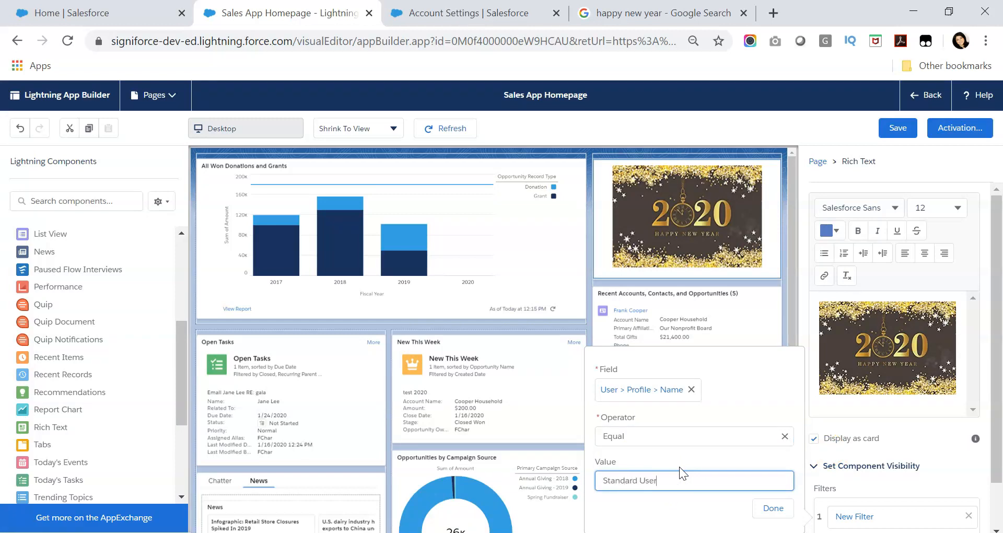
{"action": "left_click", "coordinate": [773, 507]}
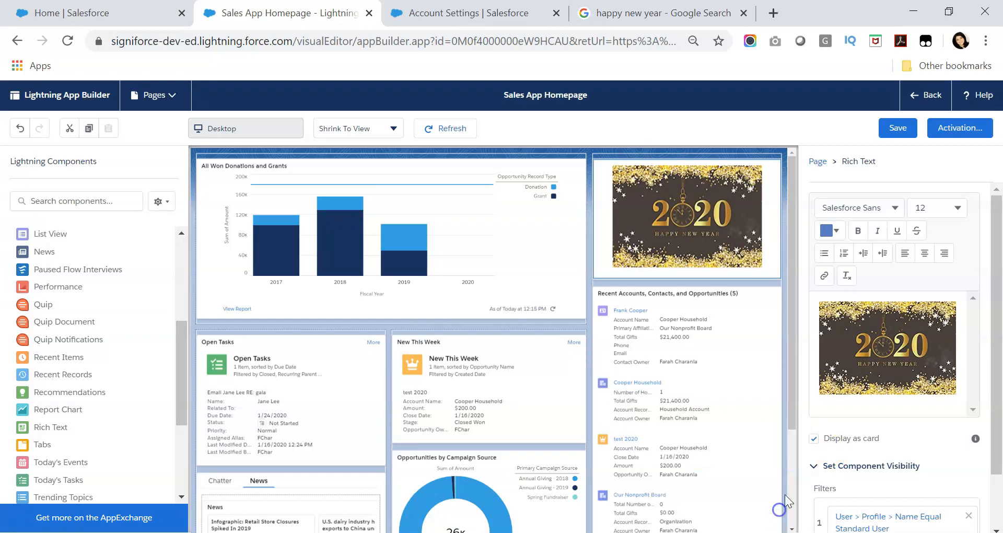
Step: Remove the Standard User visibility filter from the Rich Text component and save the page
{"action": "scroll", "coordinate": [969, 344], "scroll_direction": "down", "scroll_amount": 2}
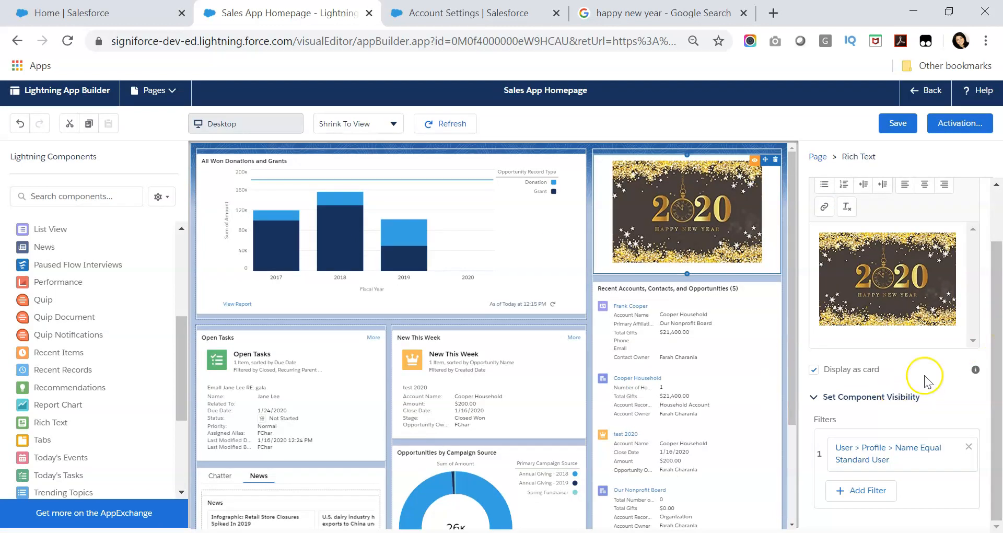
{"action": "scroll", "coordinate": [904, 376], "scroll_direction": "up", "scroll_amount": 2}
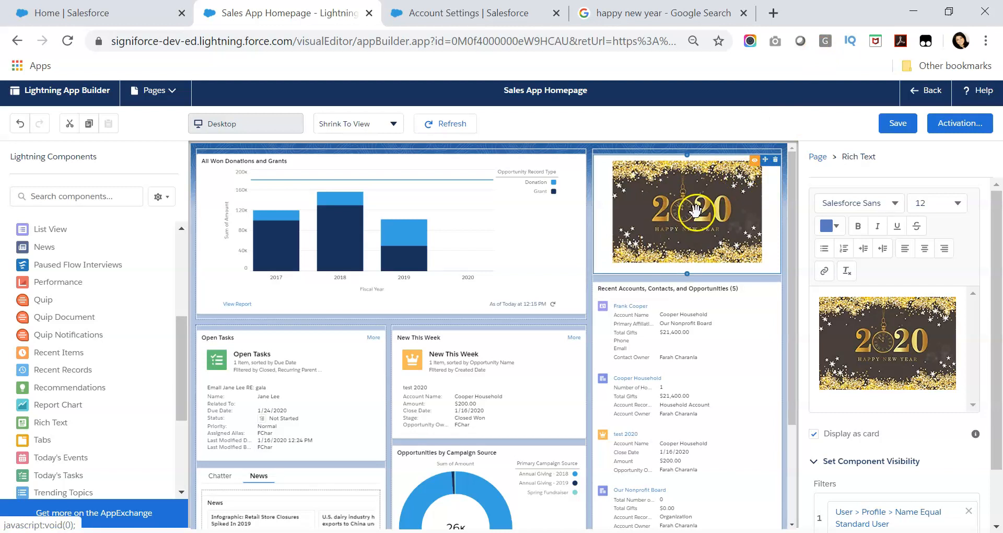
{"action": "scroll", "coordinate": [896, 407], "scroll_direction": "down", "scroll_amount": 1}
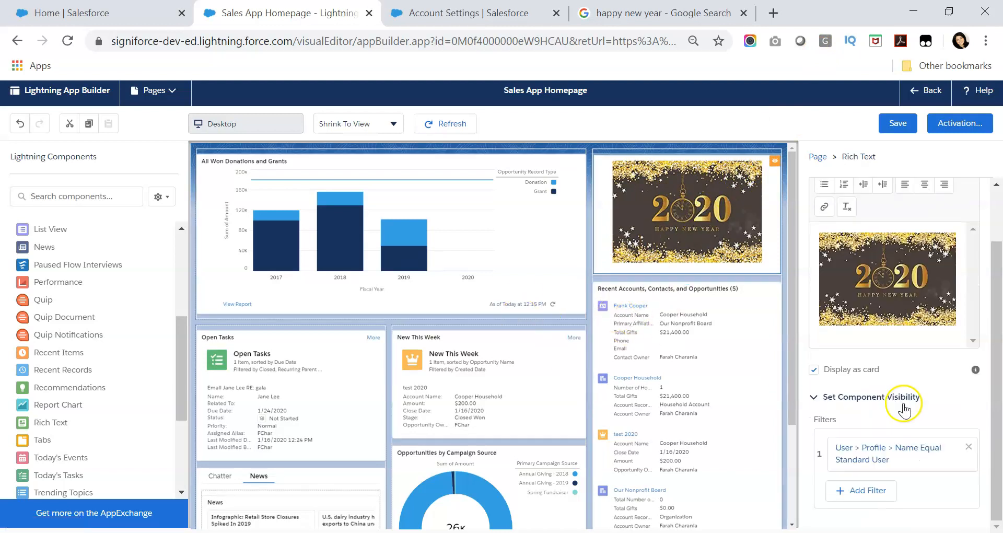
{"action": "left_click", "coordinate": [968, 448]}
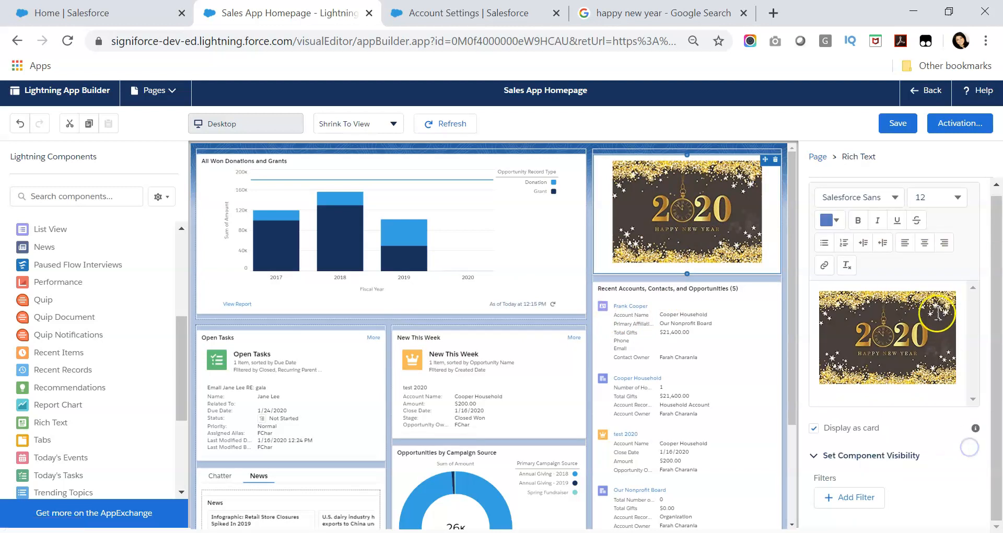
{"action": "left_click", "coordinate": [903, 129]}
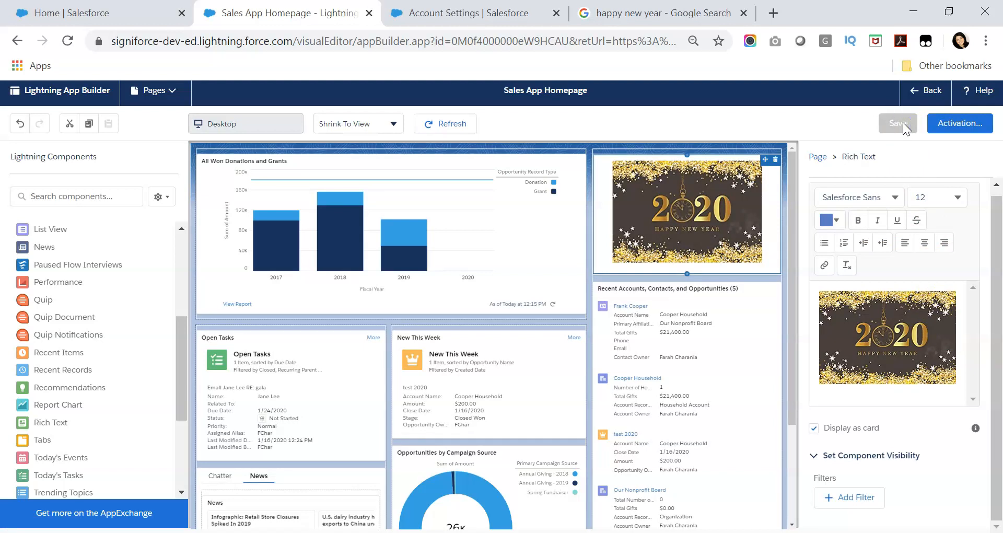
{"action": "left_click_drag", "start_coordinate": [185, 346], "coordinate": [177, 299]}
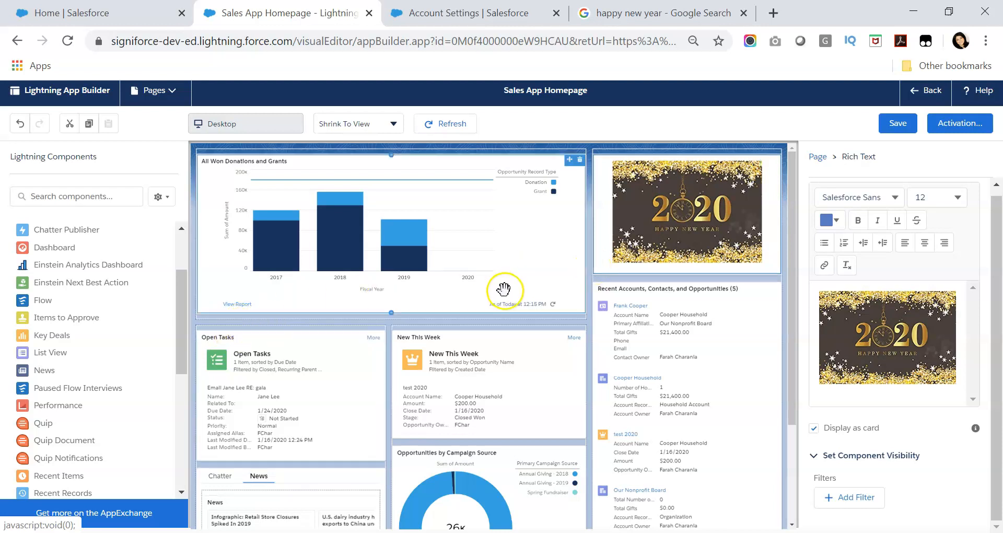
{"action": "left_click_drag", "start_coordinate": [178, 346], "coordinate": [169, 447]}
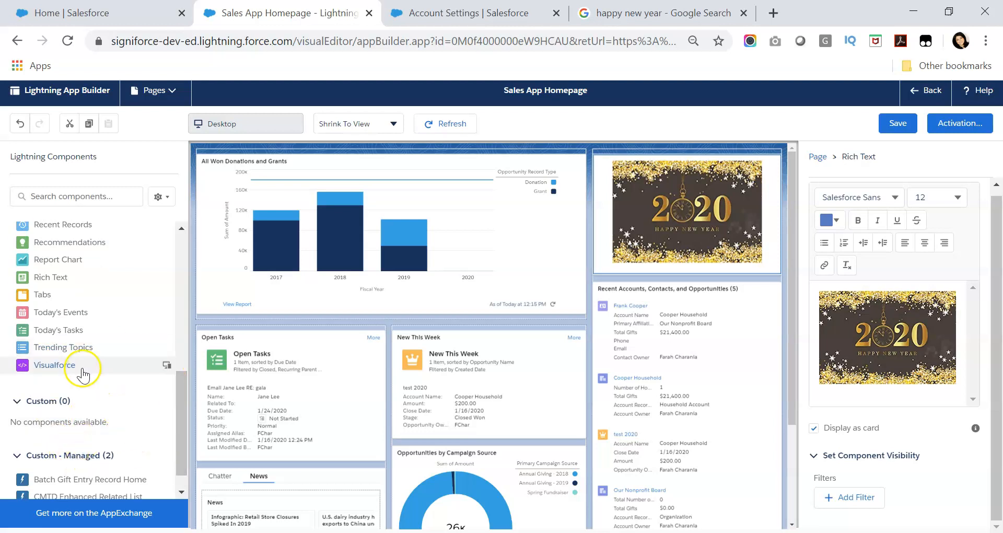
{"action": "left_click_drag", "start_coordinate": [183, 404], "coordinate": [194, 261]}
{"action": "mouse_move", "coordinate": [772, 162]}
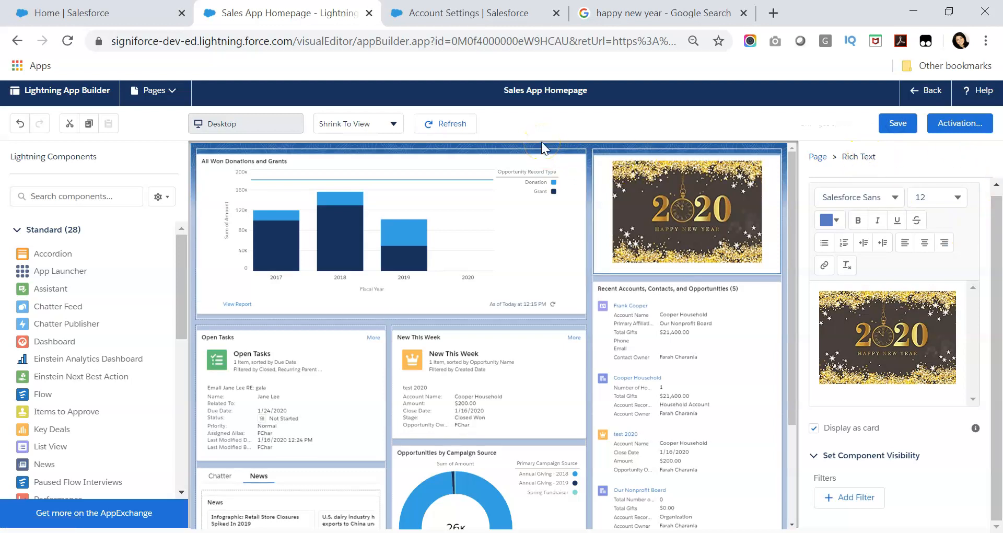
{"action": "mouse_move", "coordinate": [551, 266]}
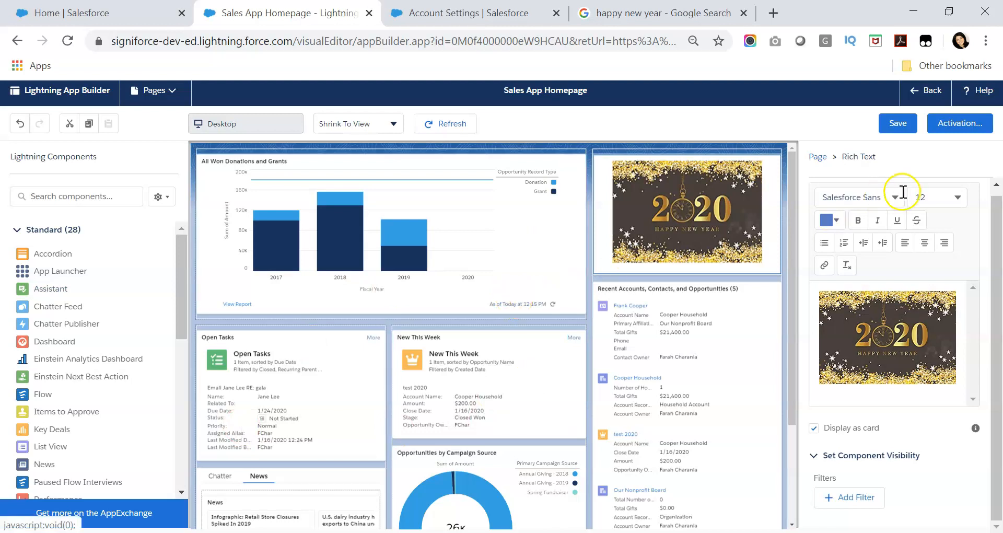
Step: Activate Sales App Homepage as the app default home page for the Sales app, and save the page
{"action": "left_click", "coordinate": [958, 130]}
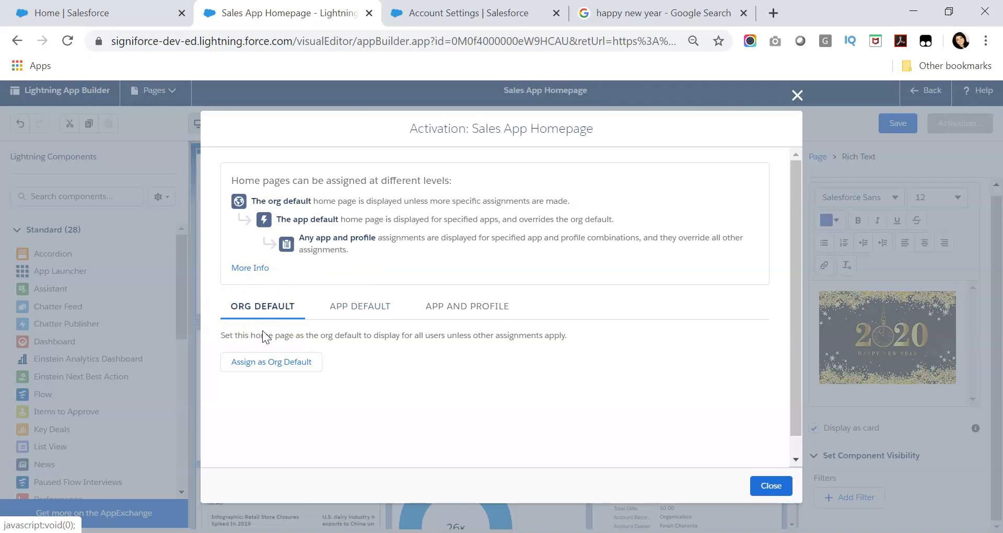
{"action": "left_click", "coordinate": [383, 312]}
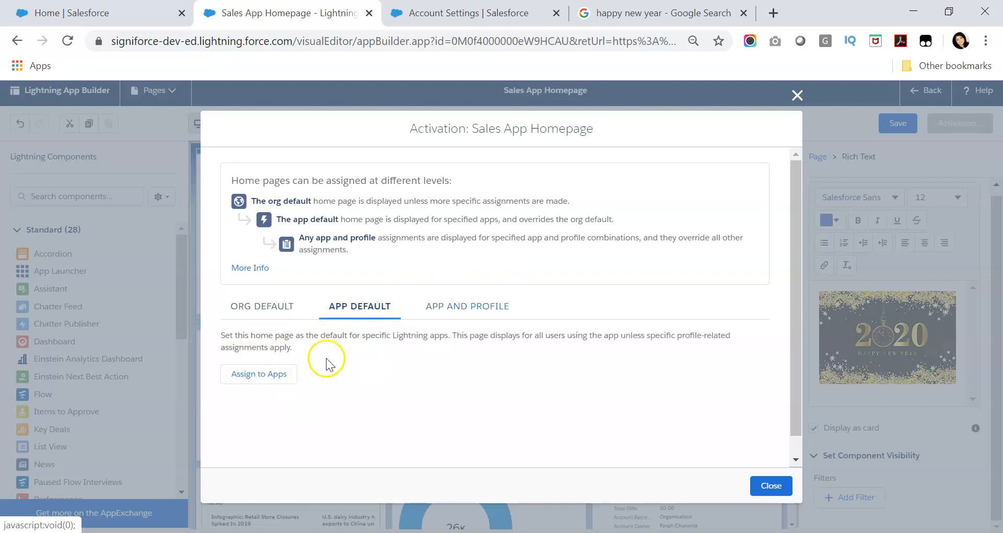
{"action": "left_click", "coordinate": [469, 309]}
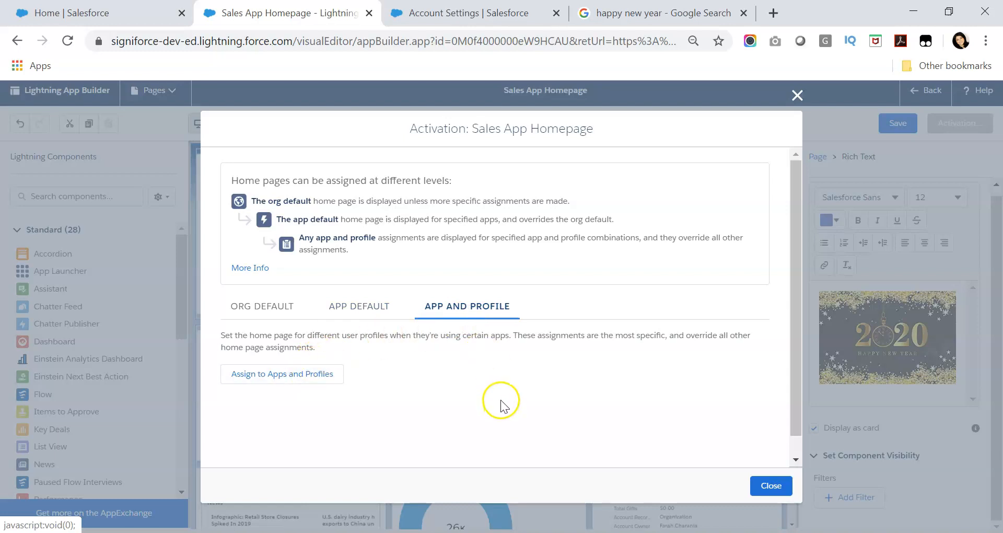
{"action": "left_click", "coordinate": [366, 308]}
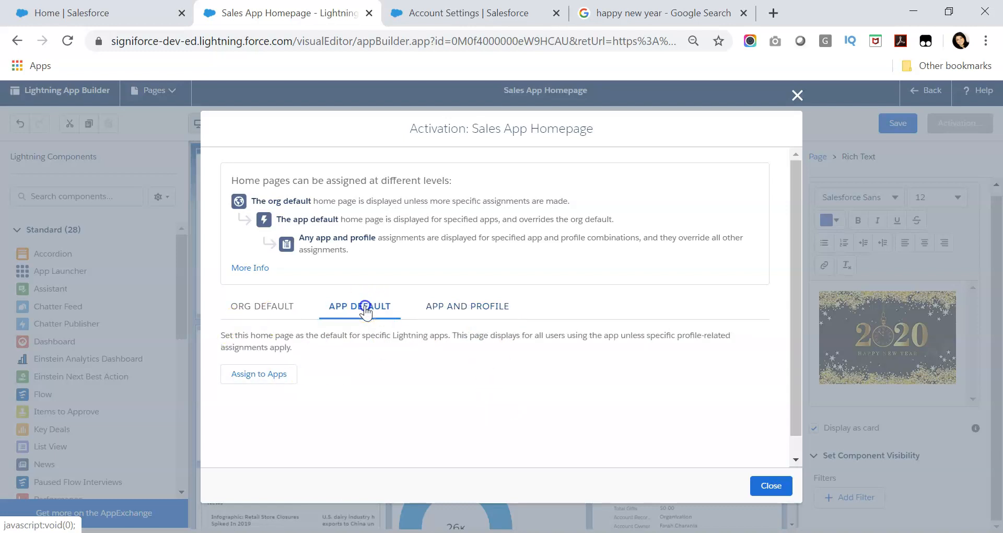
{"action": "left_click", "coordinate": [277, 382]}
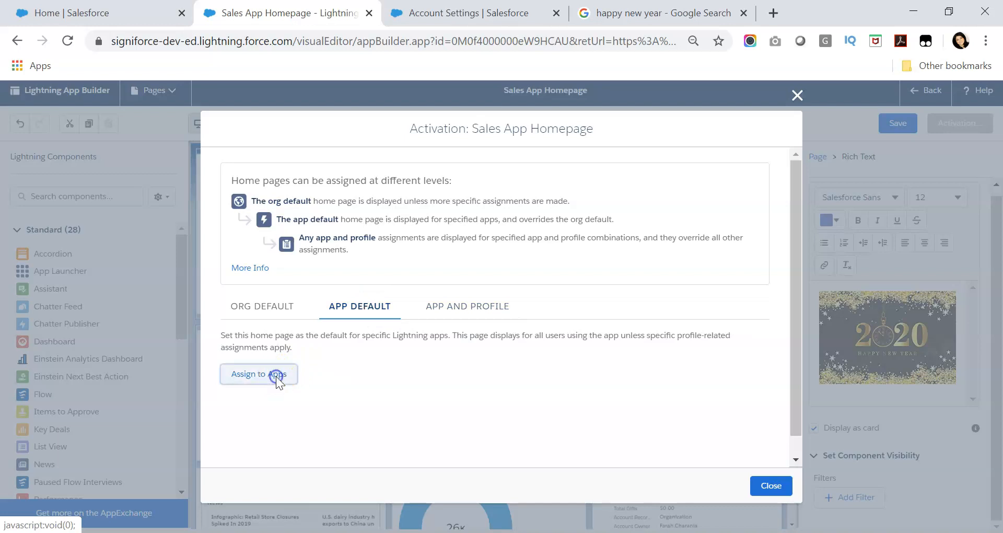
{"action": "left_click", "coordinate": [241, 339]}
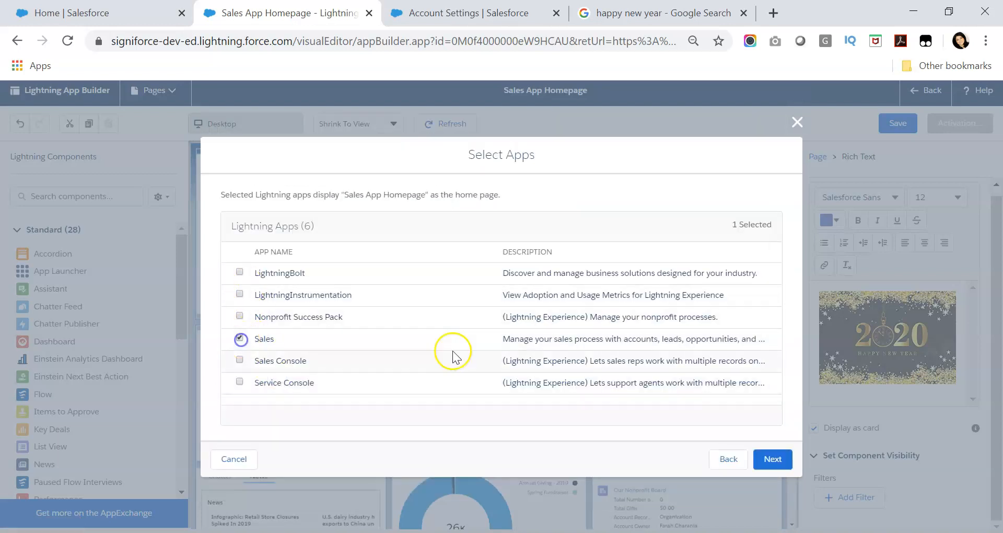
{"action": "left_click", "coordinate": [772, 459]}
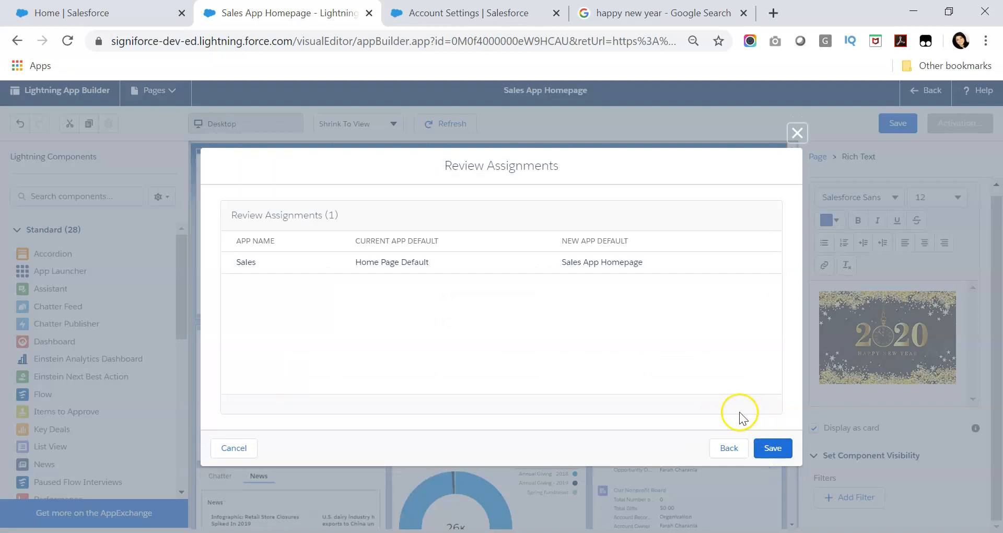
{"action": "left_click", "coordinate": [773, 450]}
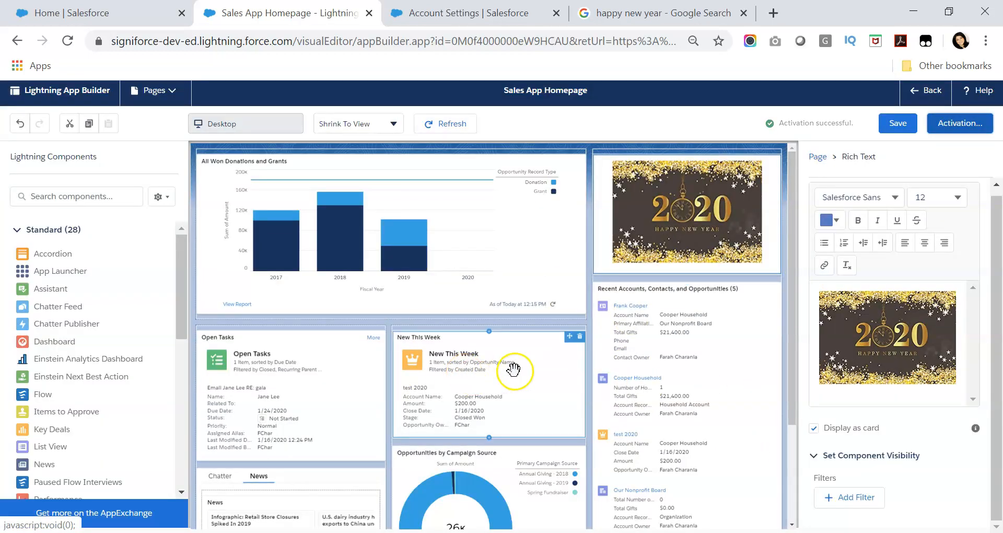
{"action": "left_click", "coordinate": [461, 342]}
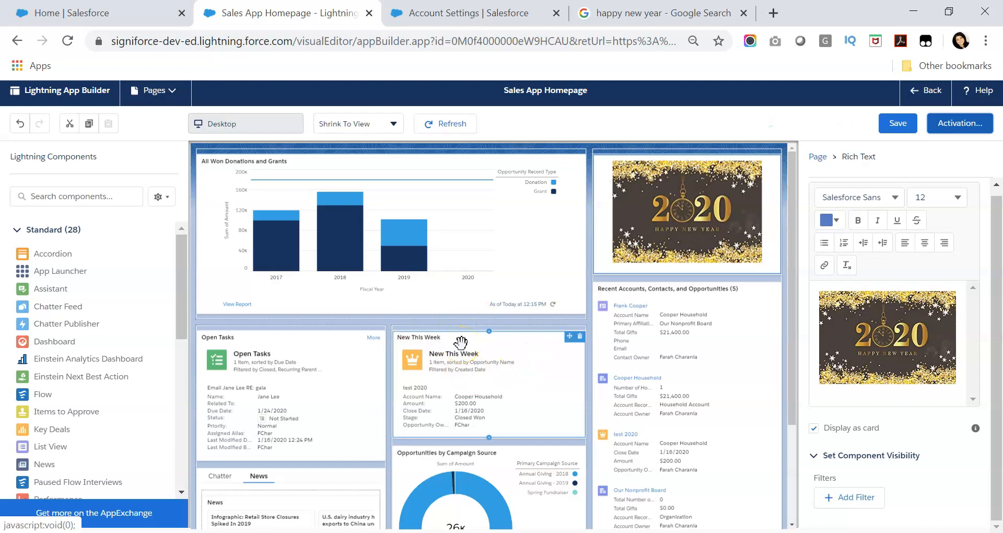
{"action": "left_click", "coordinate": [907, 124]}
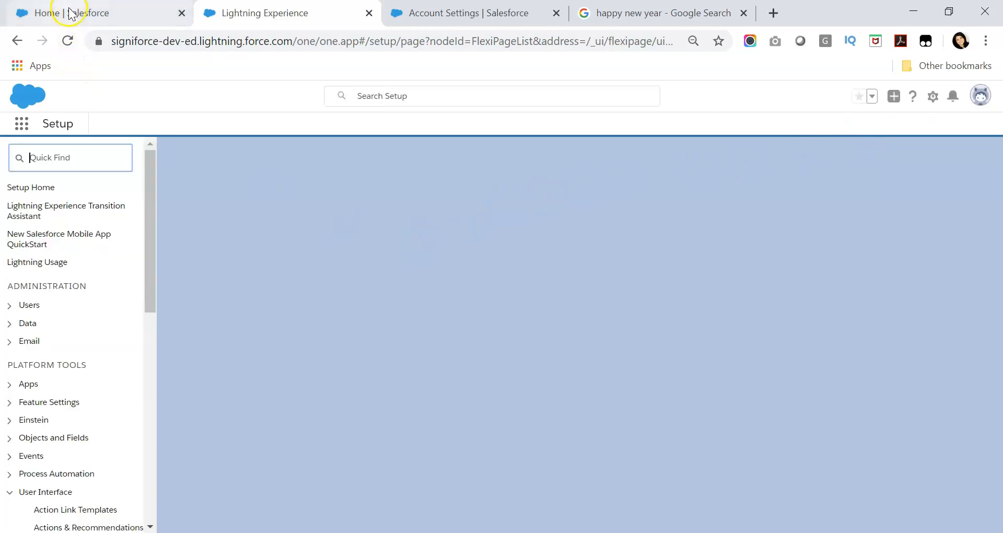
Step: Reload the Sales app's Home page in its own browser tab and review the new layout from top to bottom
{"action": "left_click", "coordinate": [68, 10]}
{"action": "left_click", "coordinate": [66, 41]}
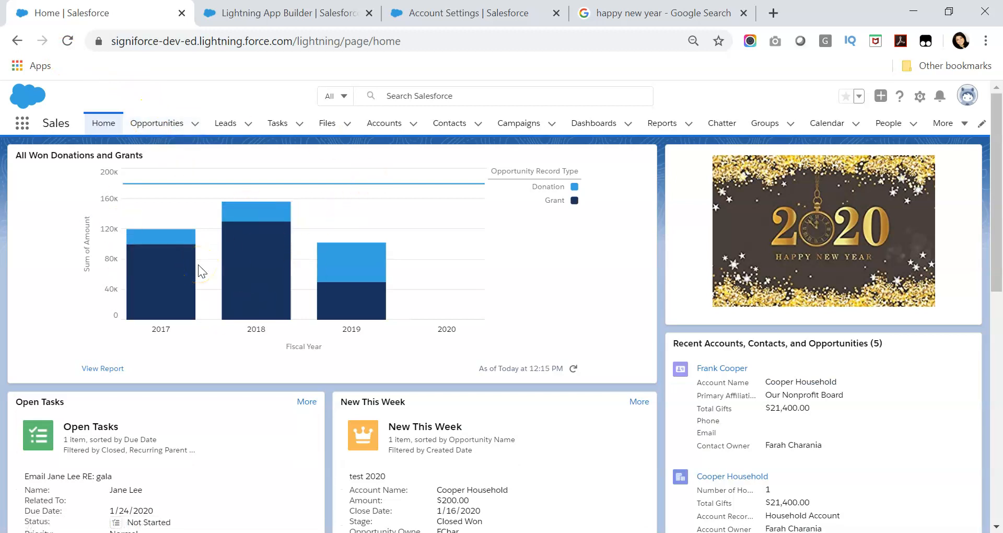
{"action": "scroll", "coordinate": [199, 264], "scroll_direction": "down", "scroll_amount": 10}
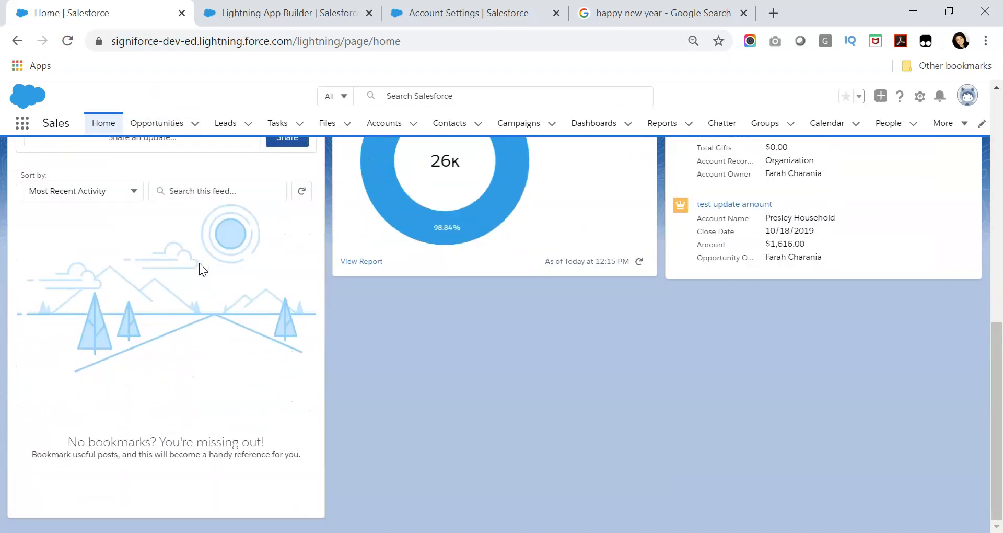
{"action": "scroll", "coordinate": [199, 263], "scroll_direction": "up", "scroll_amount": 10}
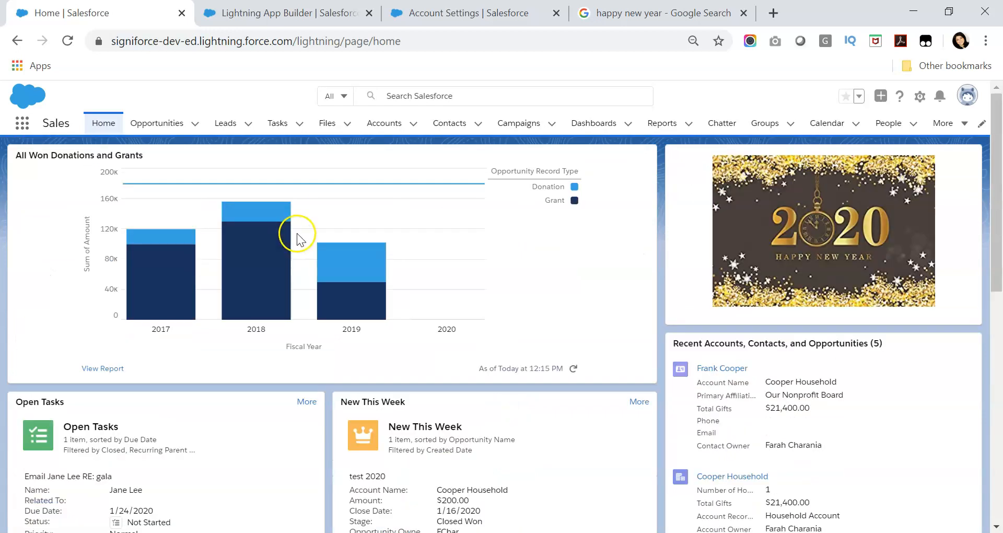